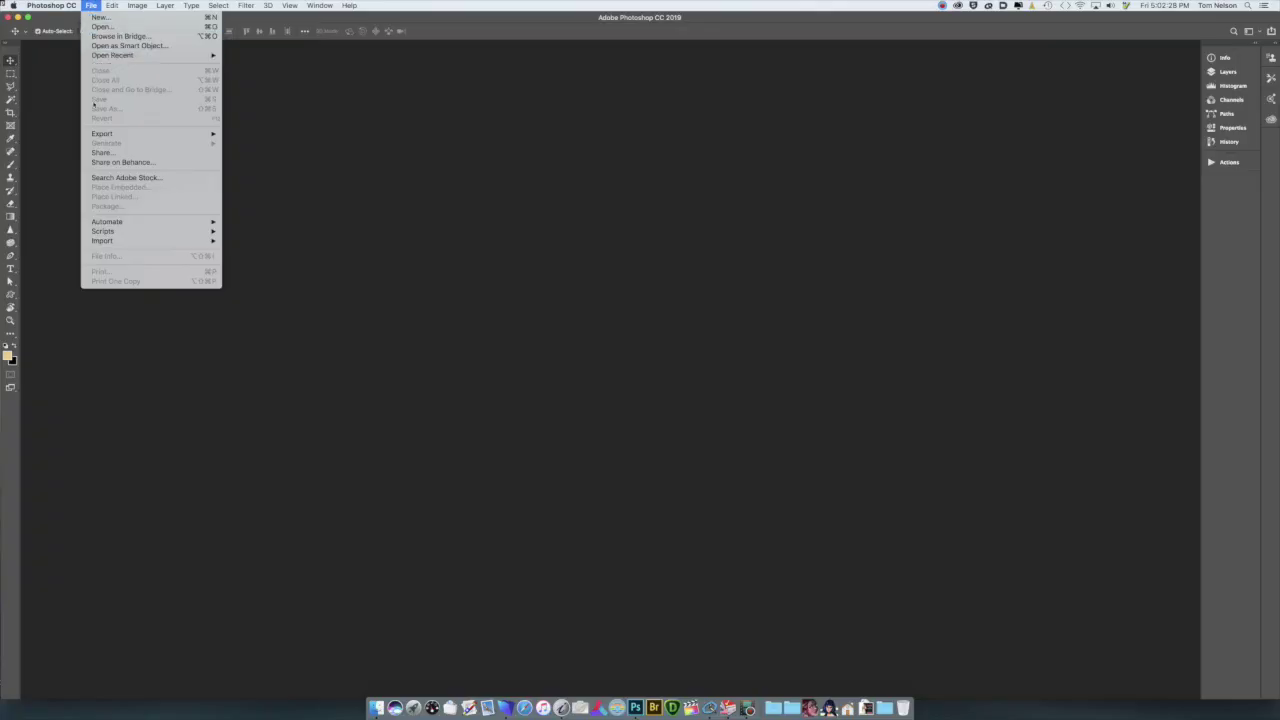
- Run the ChartThrob.jsx script and build a new Grayscale_Chart step chart
mouse_move(157, 233)
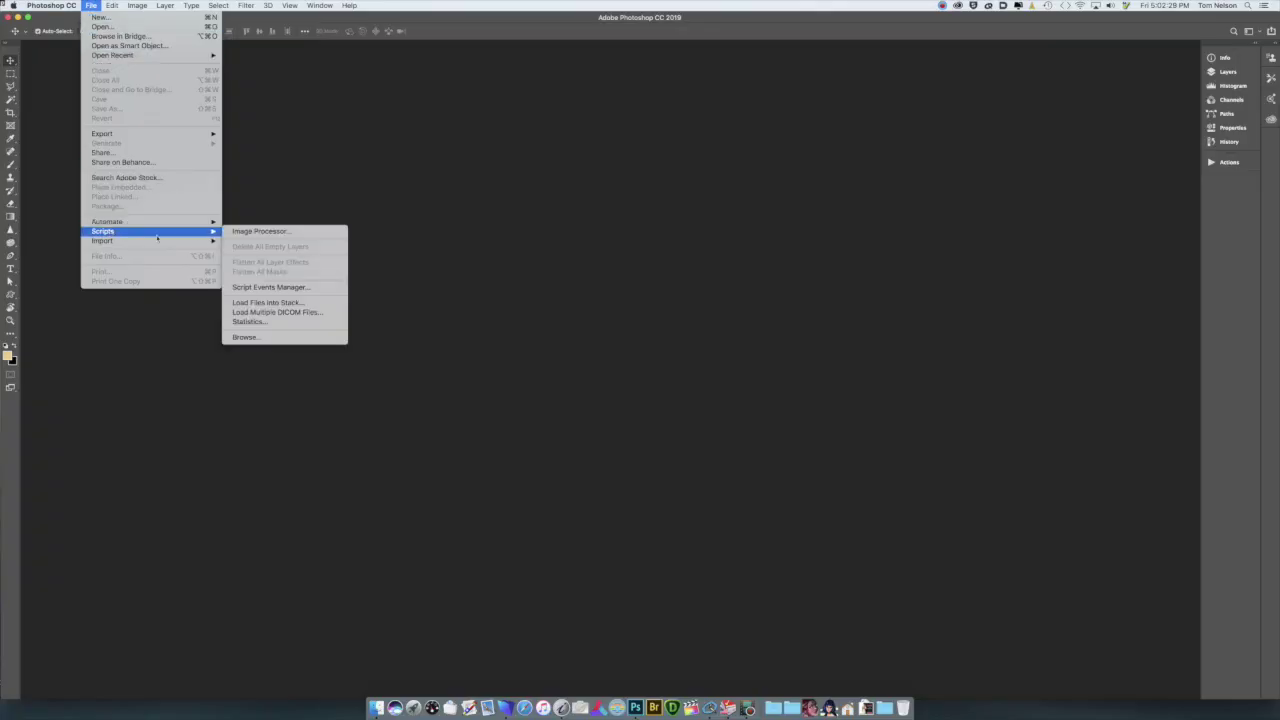
click(257, 339)
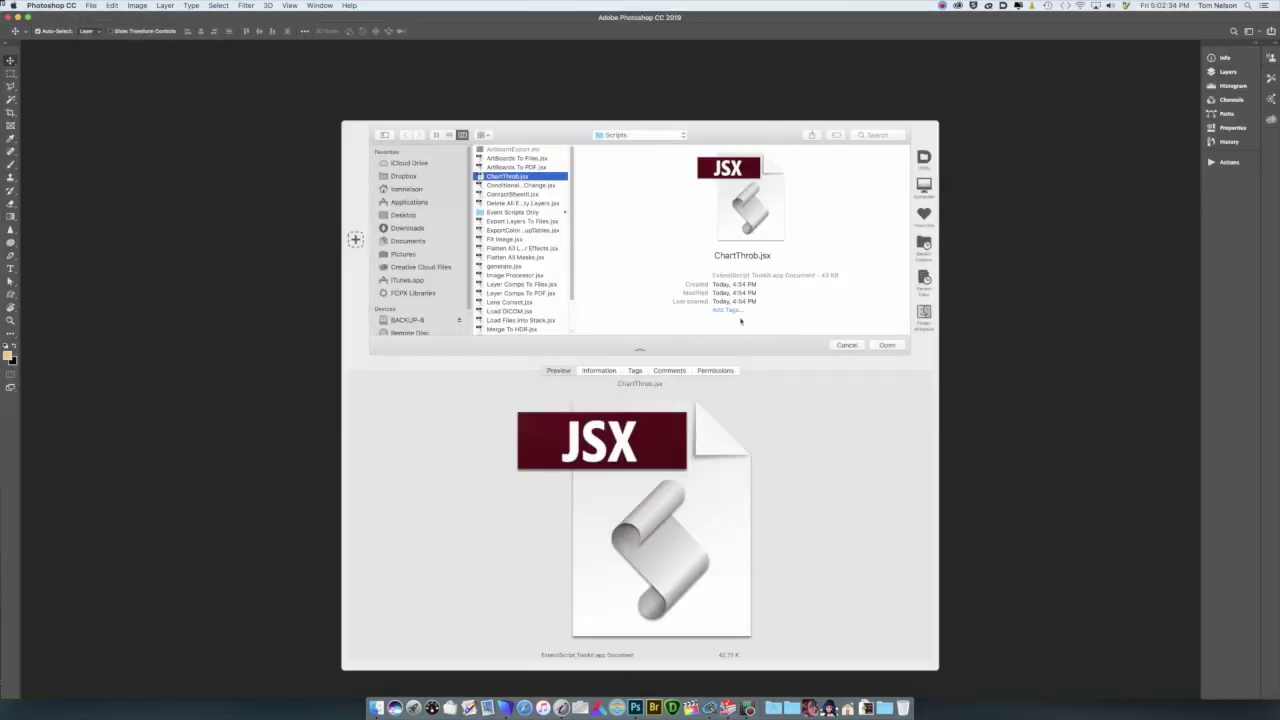
click(891, 347)
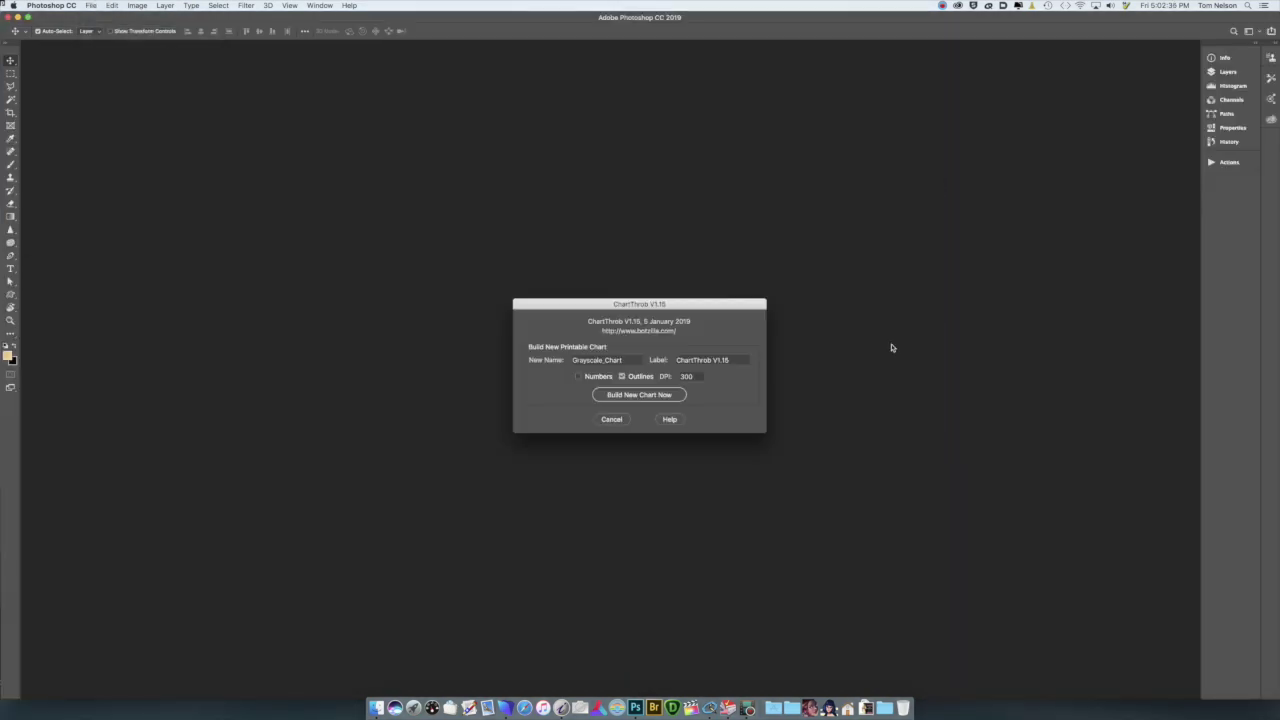
click(640, 395)
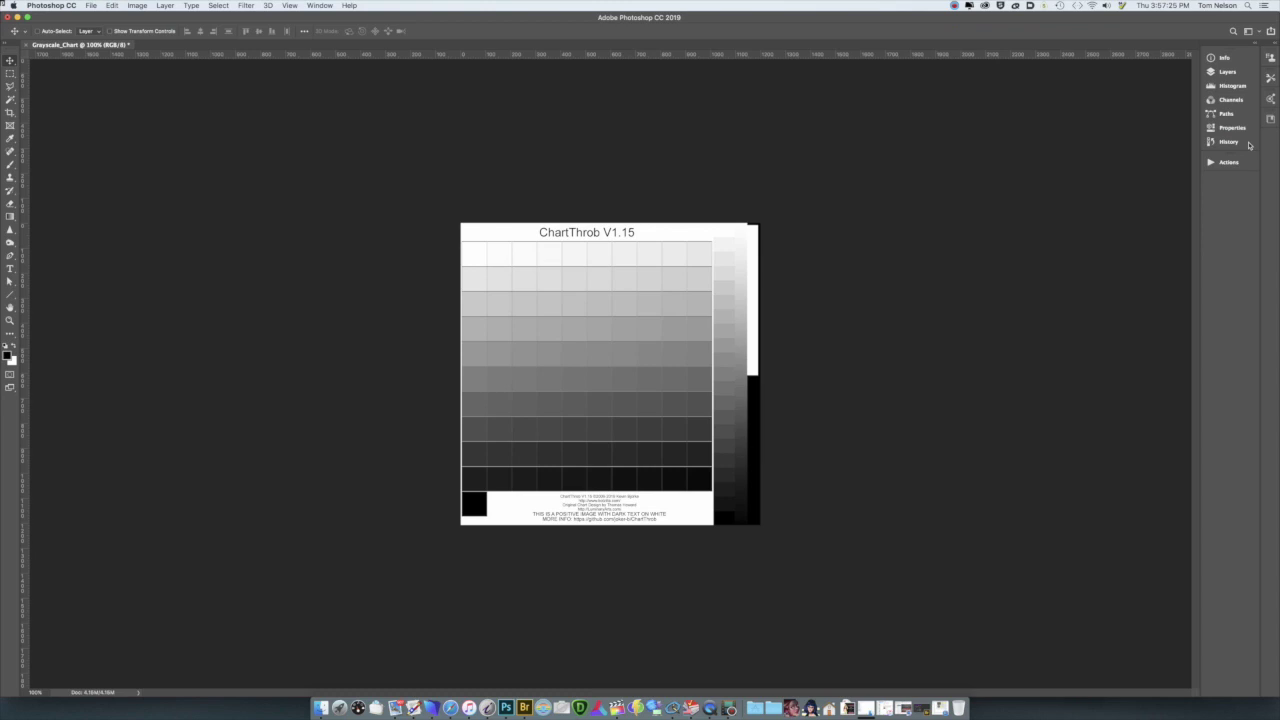
- Invert the grayscale chart into a negative and flip the canvas horizontally
key(super+i)
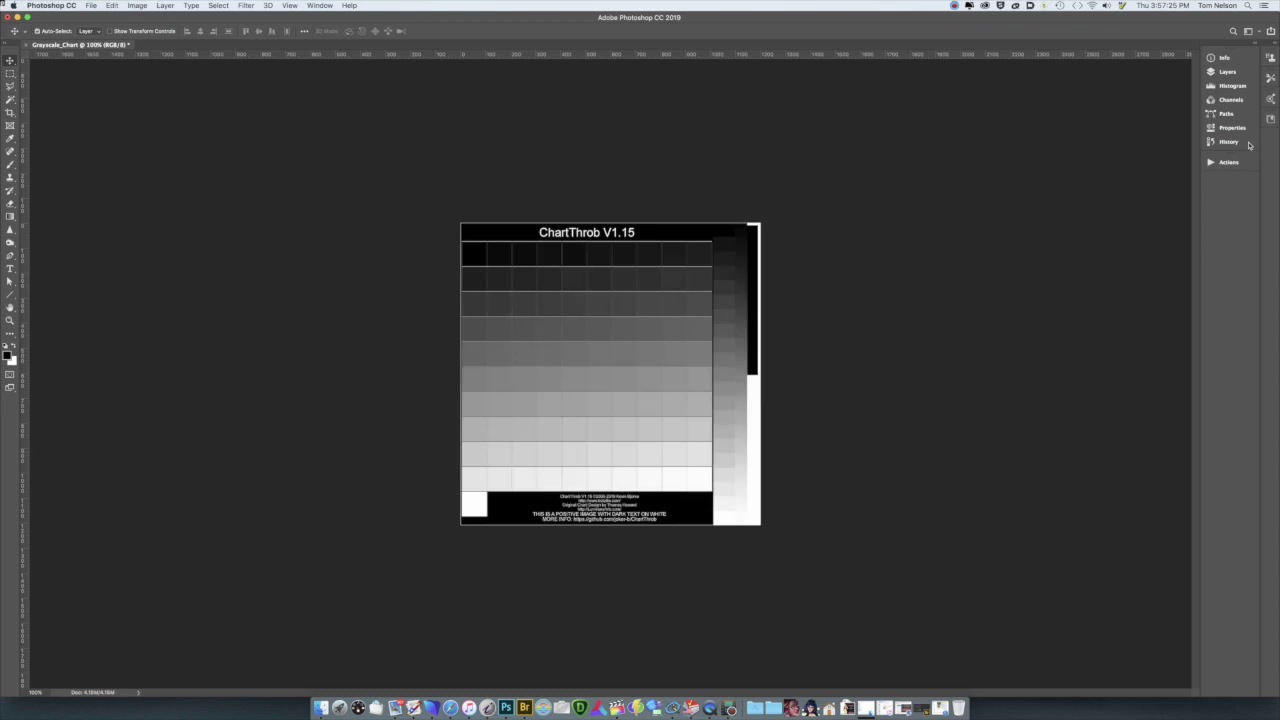
click(137, 5)
mouse_move(157, 105)
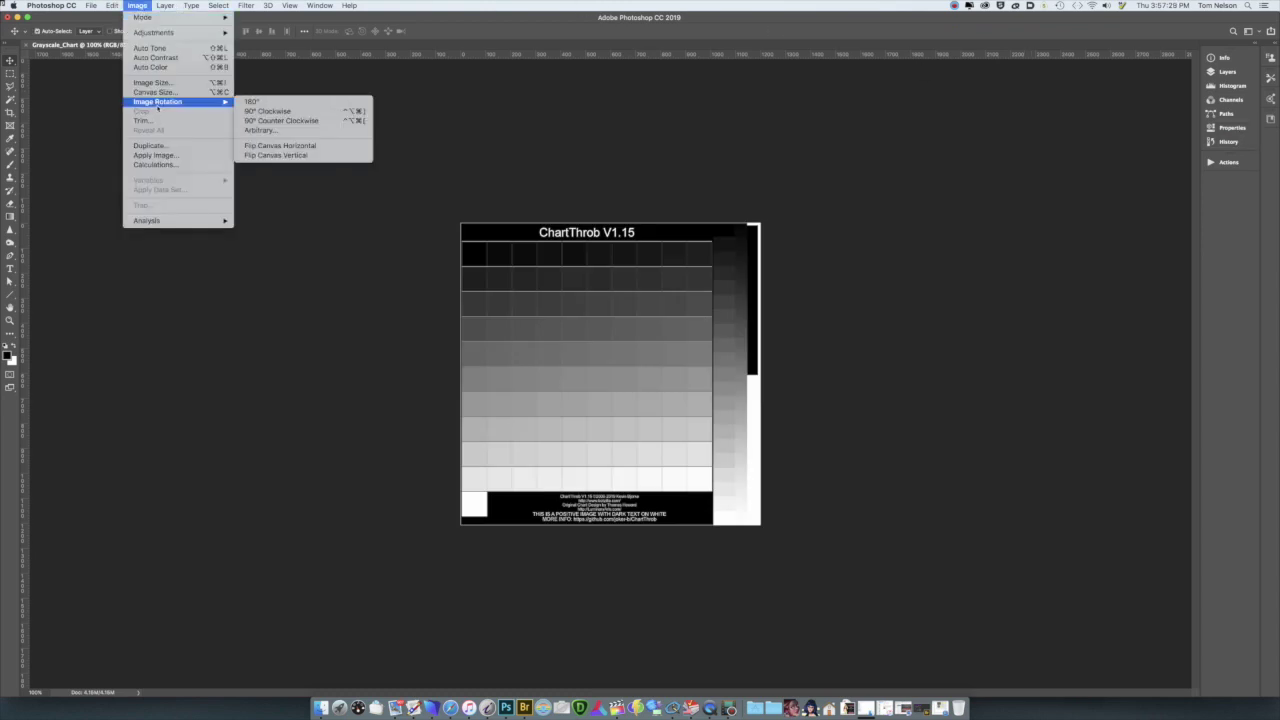
click(280, 146)
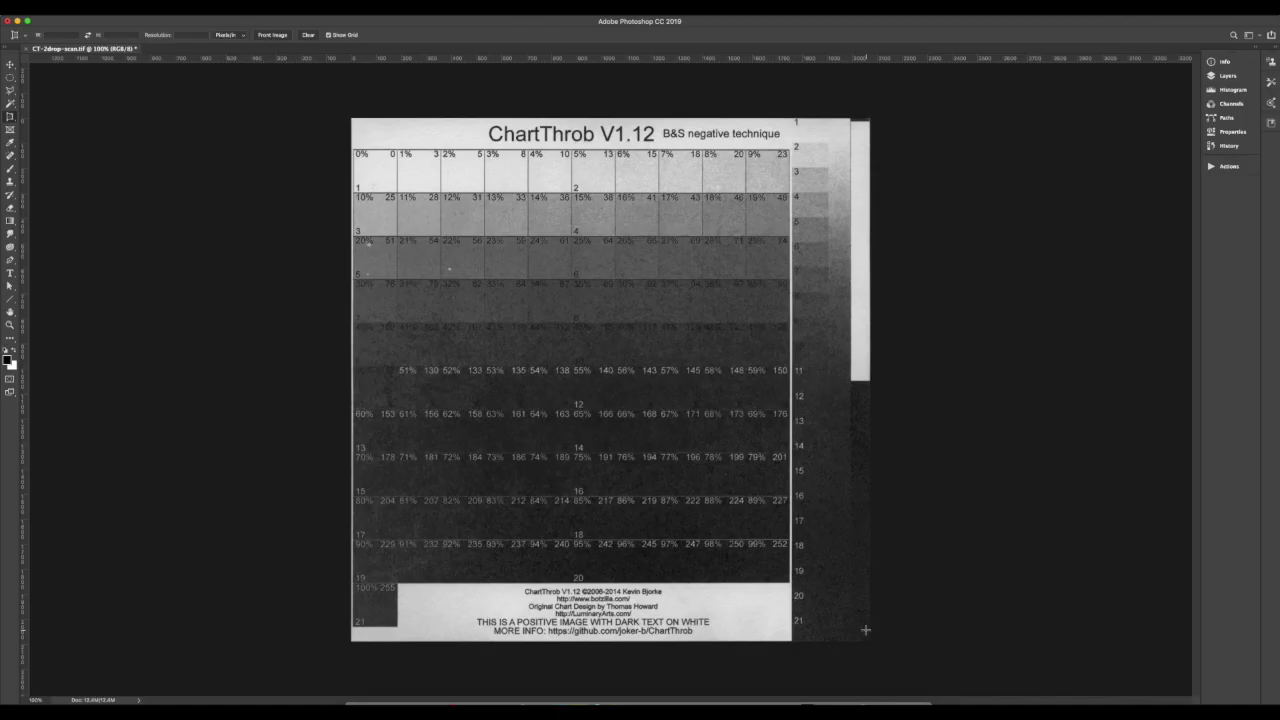
- Apply Levels to the scanned chart, moving the input points inward to 12 and 236
key(ctrl+l)
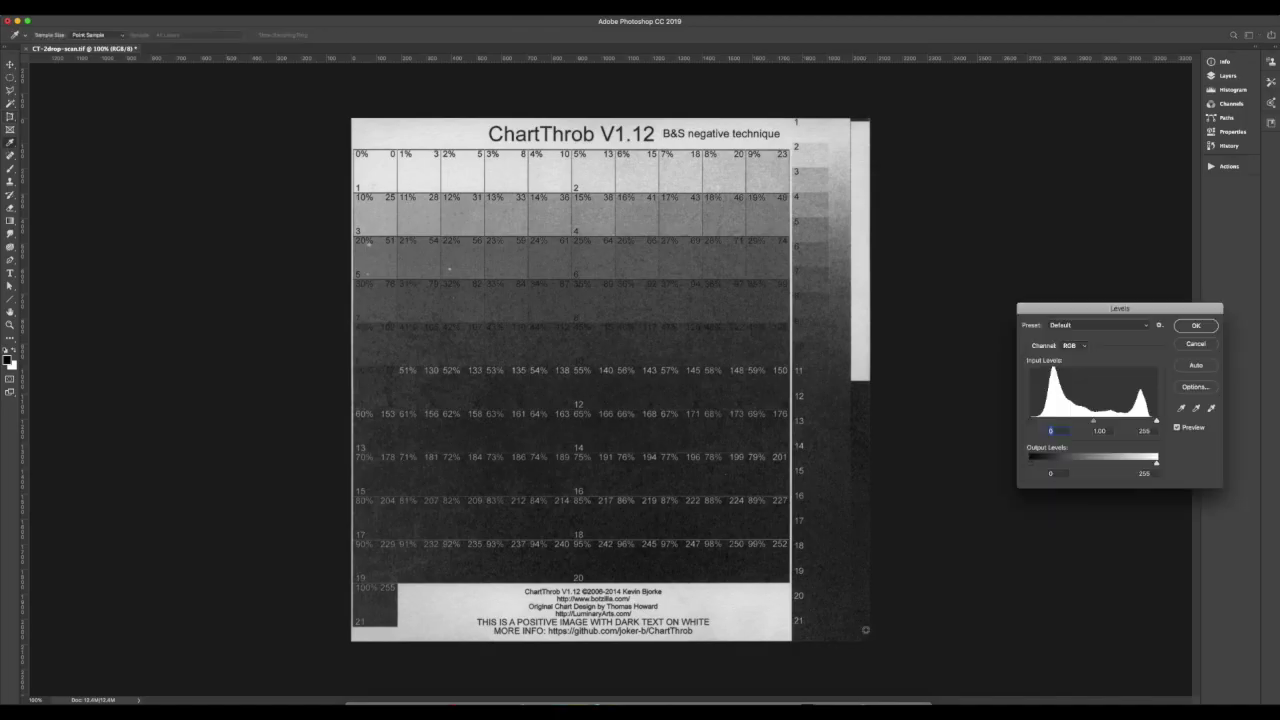
drag(1156, 421, 1154, 421)
click(1196, 326)
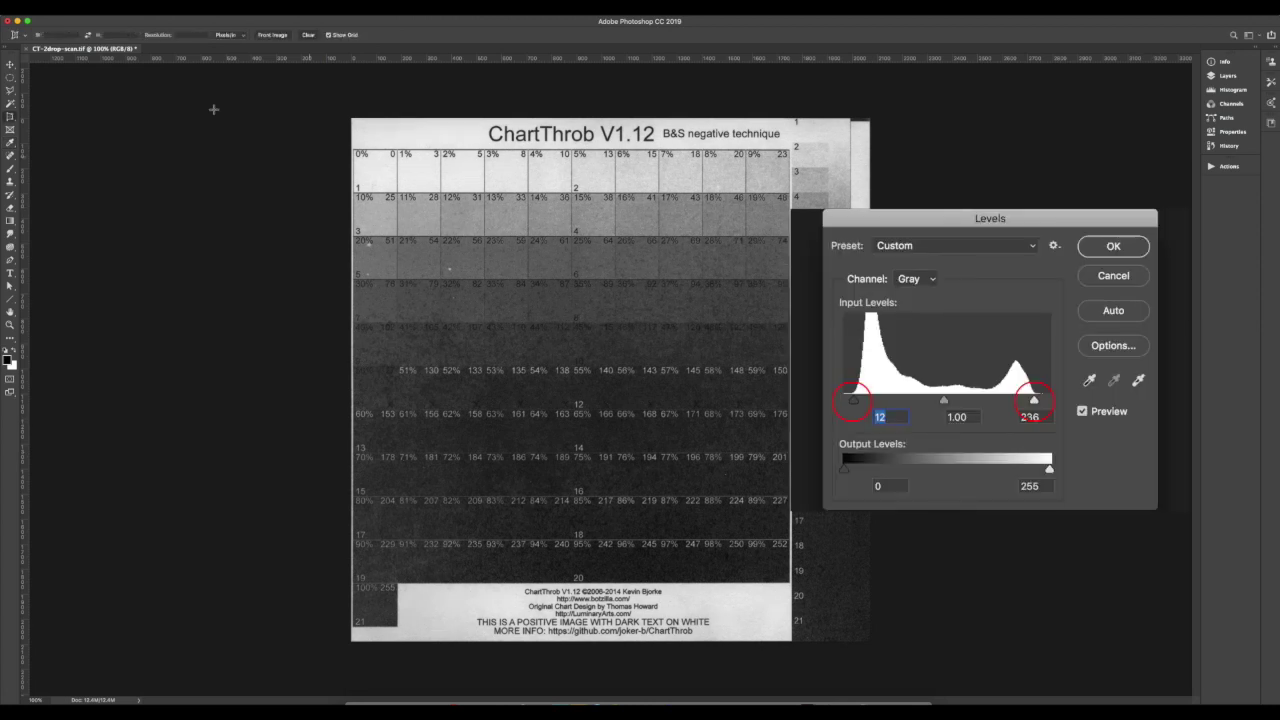
click(92, 7)
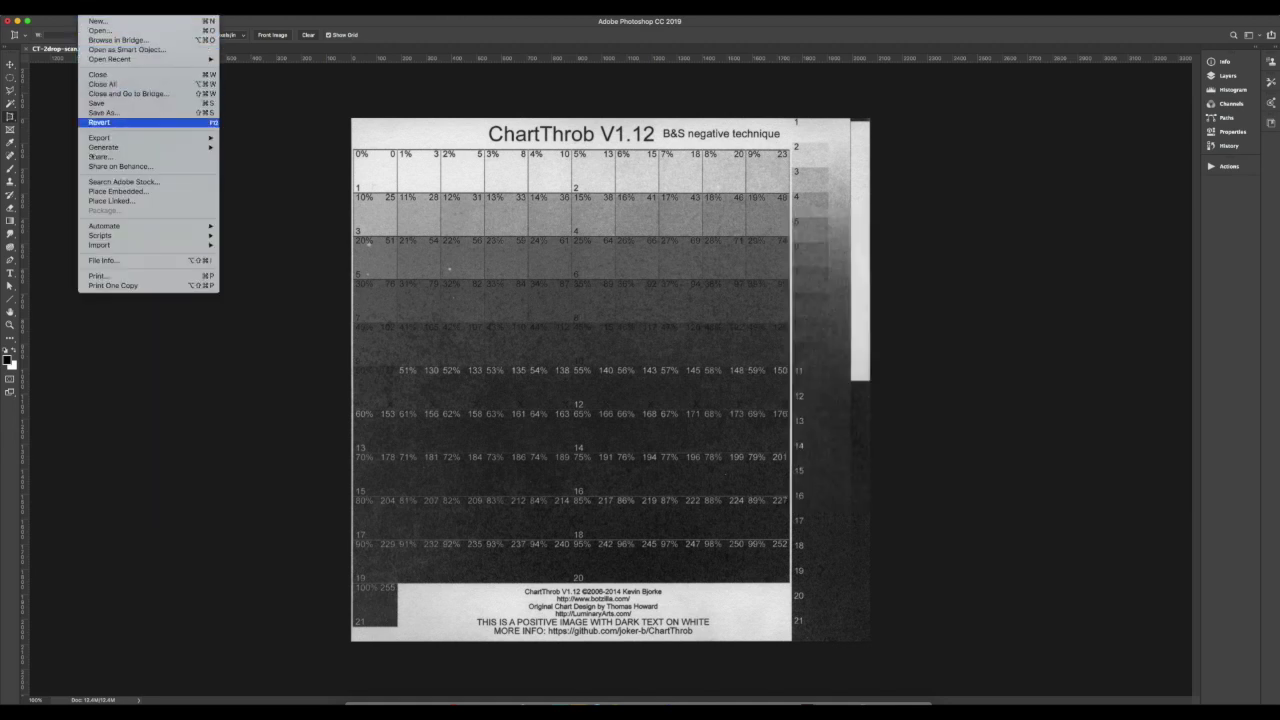
- Analyze CT-2drop-scan.tif with the ChartThrob script to create a hidden Print Curve layer
mouse_move(125, 236)
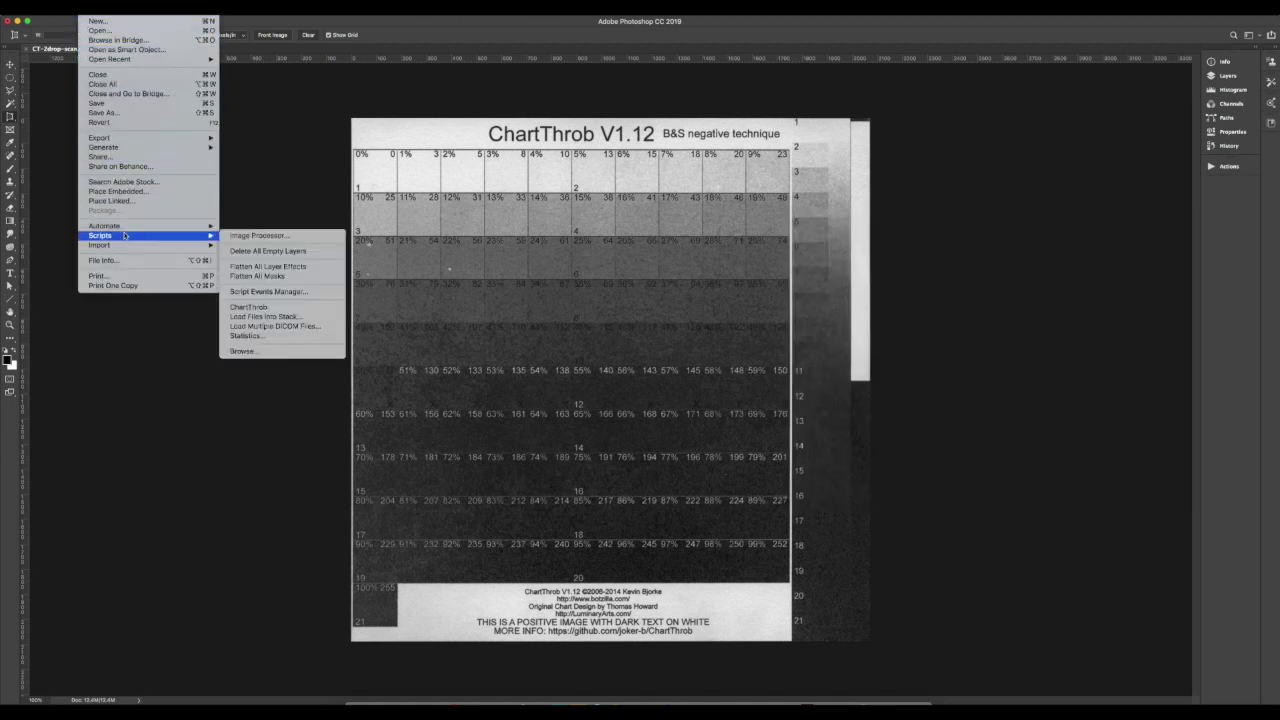
click(270, 308)
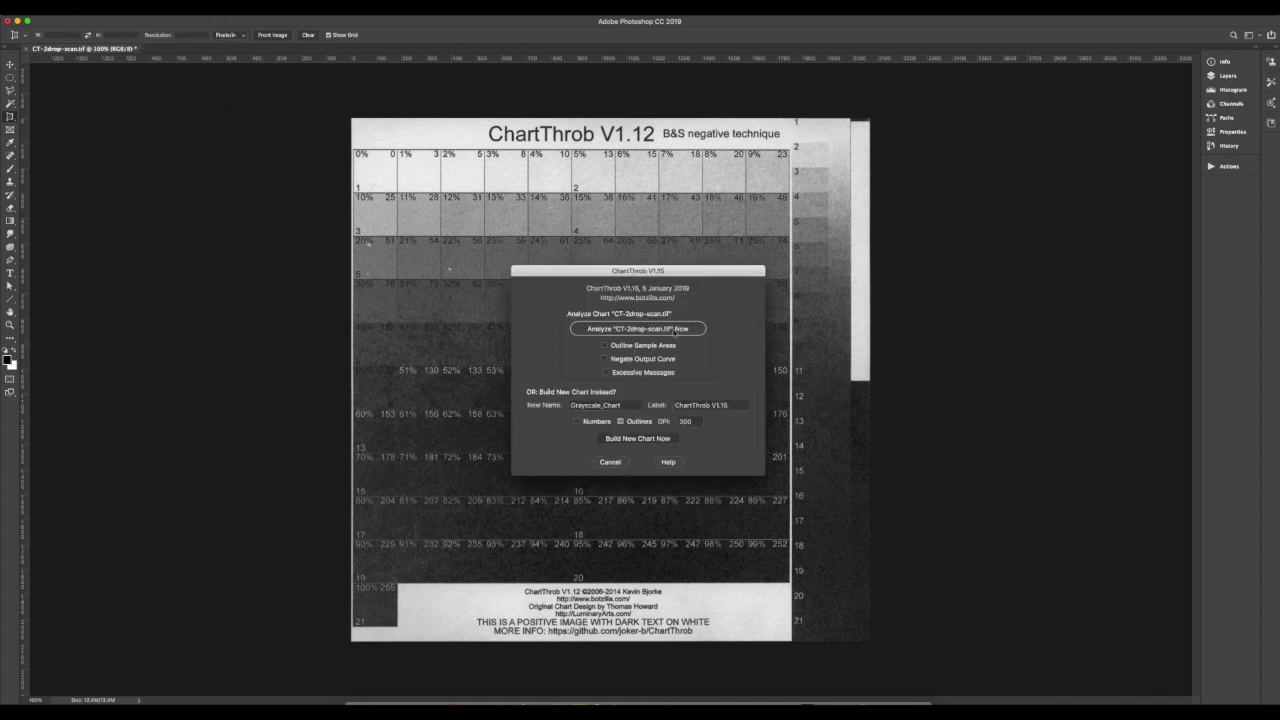
click(676, 329)
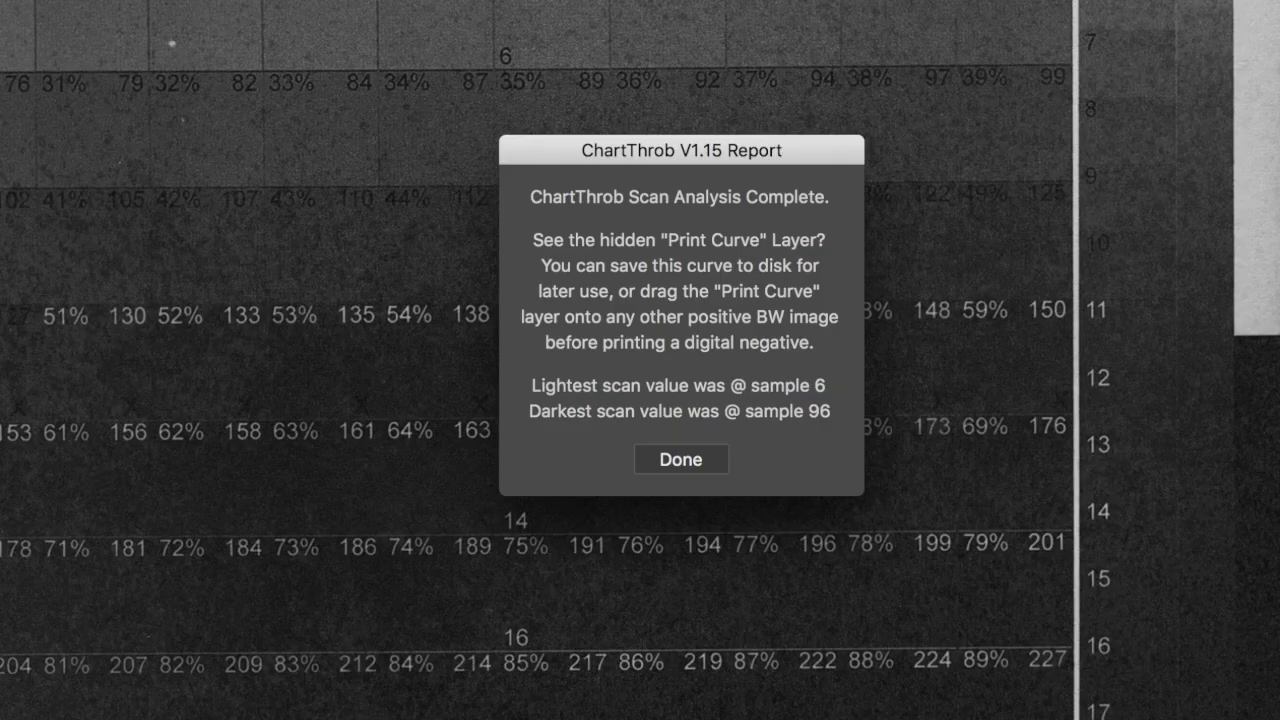
- Save the Print Curve layer's curve as the Citrate-CT1 curves preset
click(681, 459)
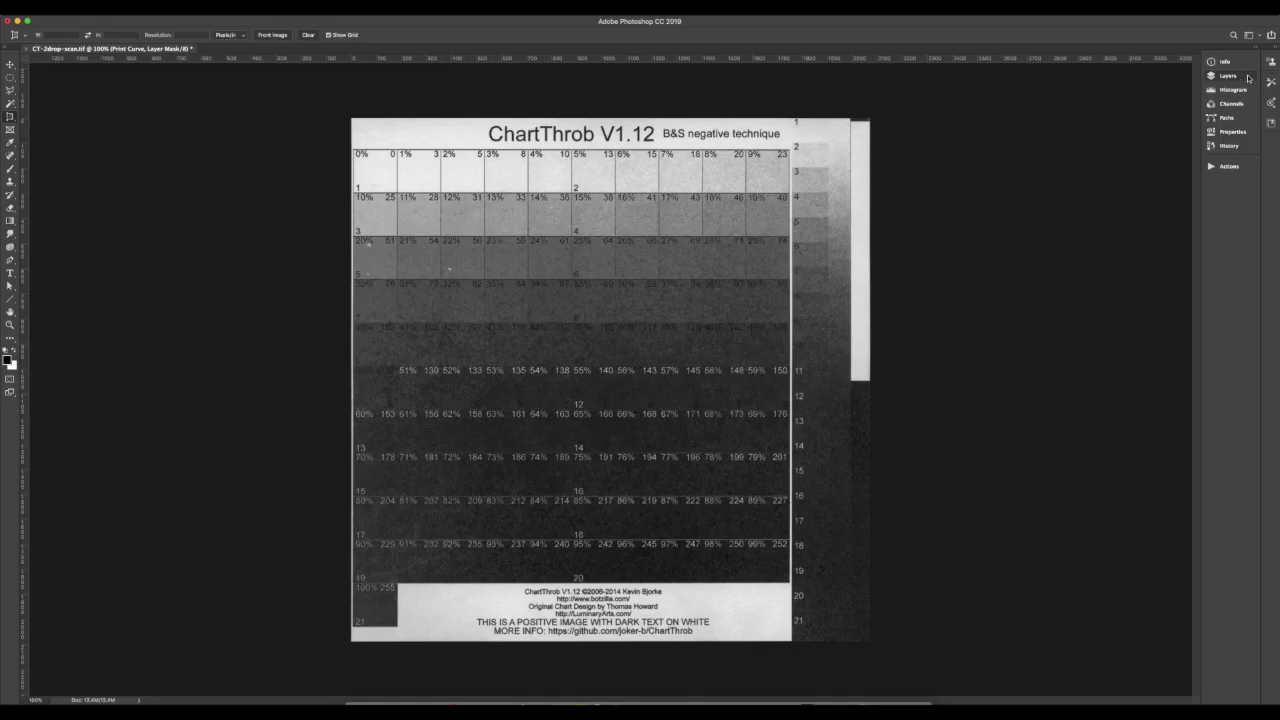
click(1226, 75)
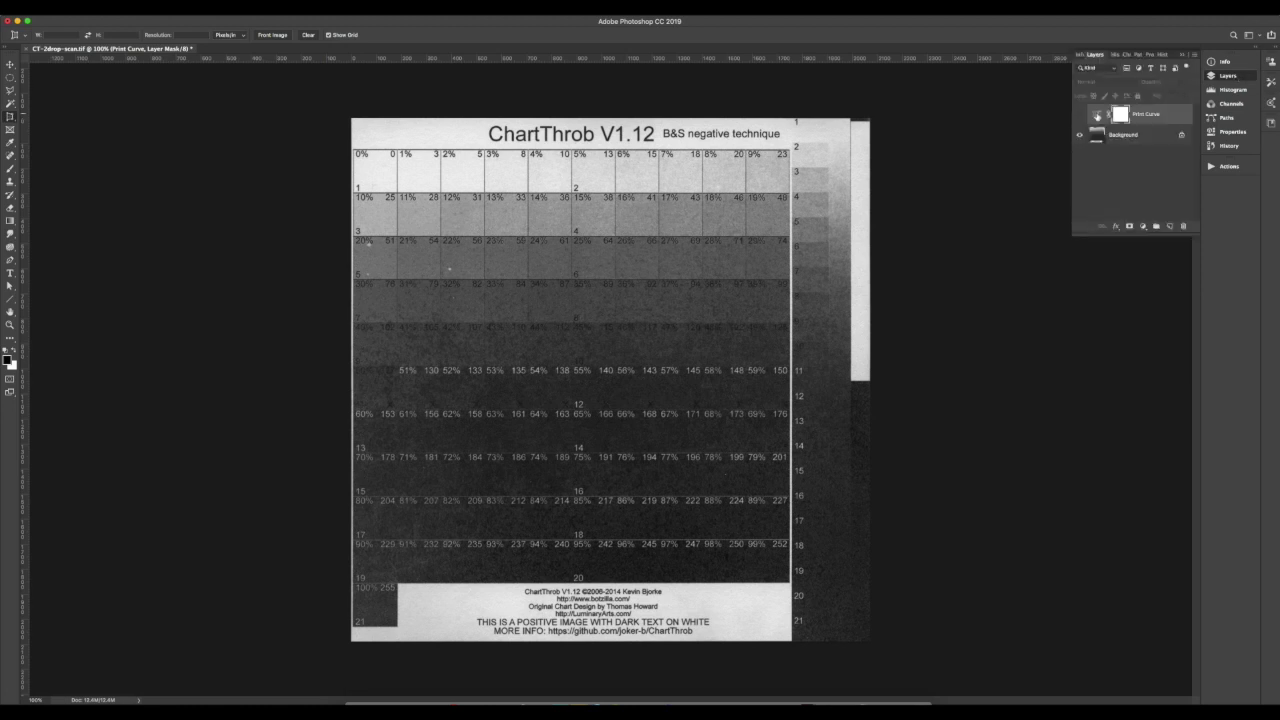
double_click(1098, 116)
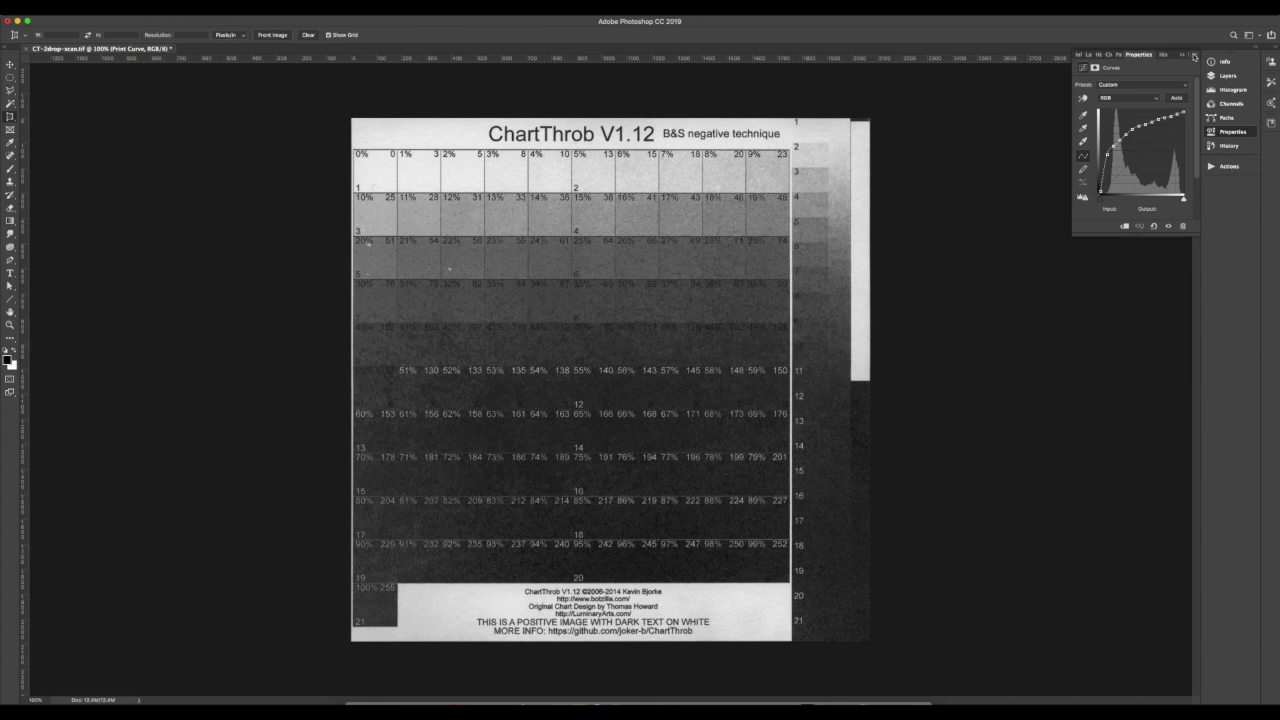
click(1193, 57)
text(Citrate-L)
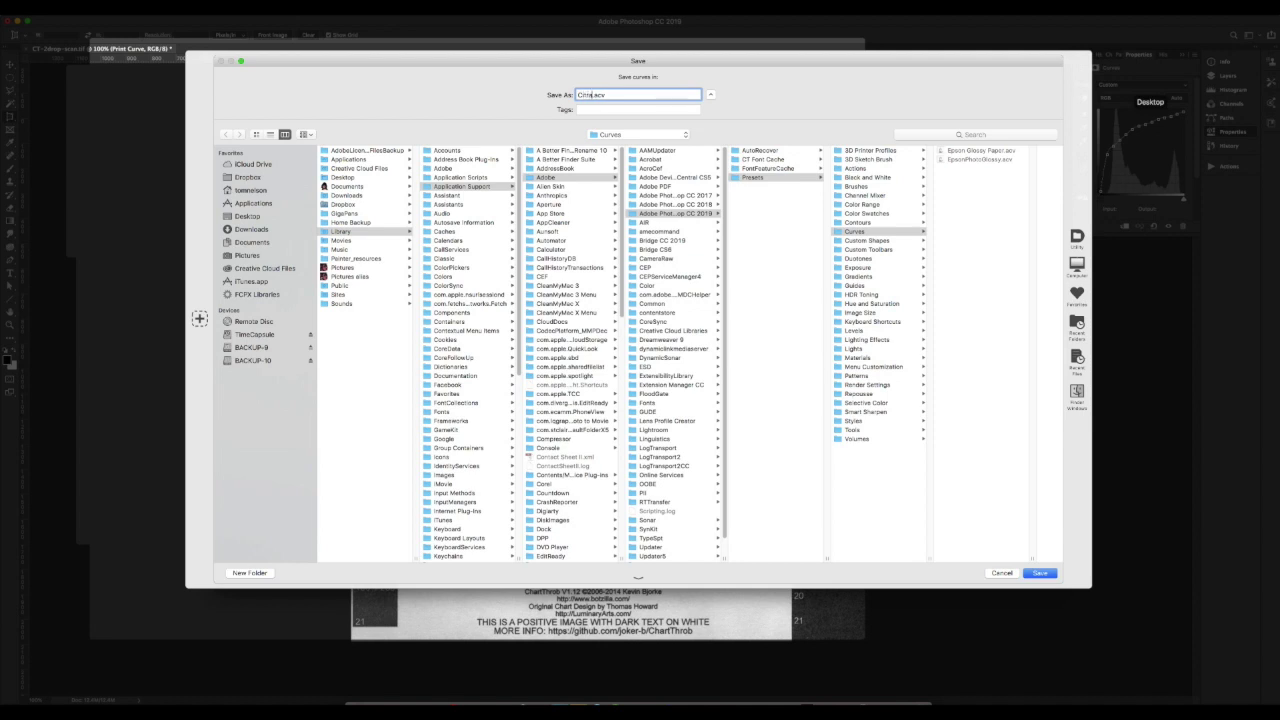
text(S)
text(1)
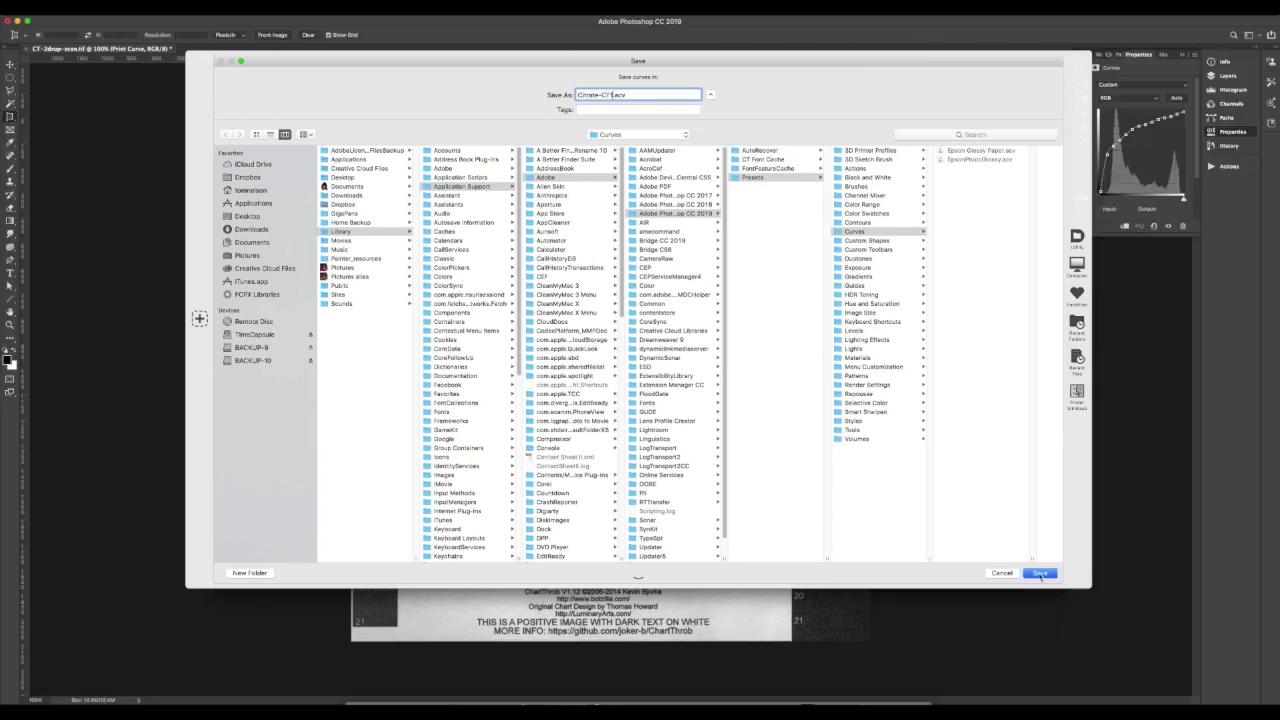
click(1040, 572)
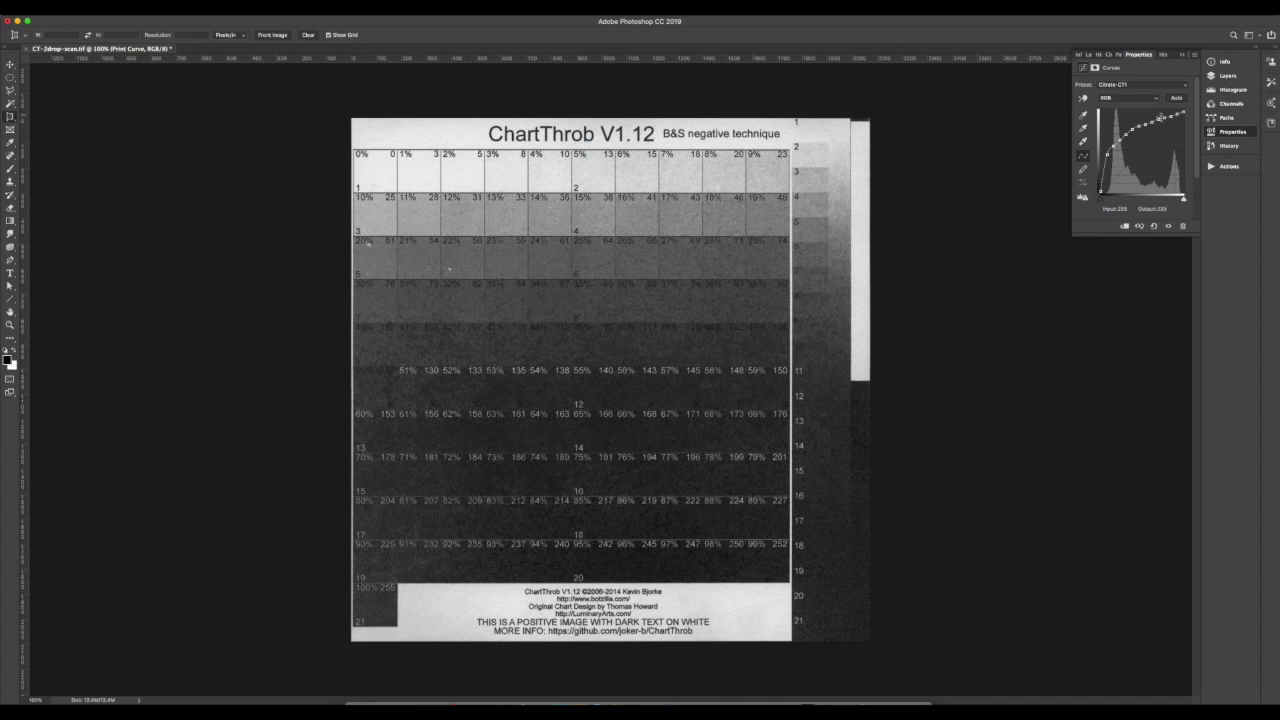
- Reshape the curve: lower point down slightly, upper point down-left, plus one new point
click(1115, 145)
drag(1114, 145, 1115, 150)
click(1166, 116)
mouse_move(1166, 116)
mouse_down()
mouse_move(1150, 110)
mouse_move(1144, 124)
mouse_up()
click(1159, 121)
- Save the reshaped curve as a new curves preset named Citrate-1A
click(1193, 56)
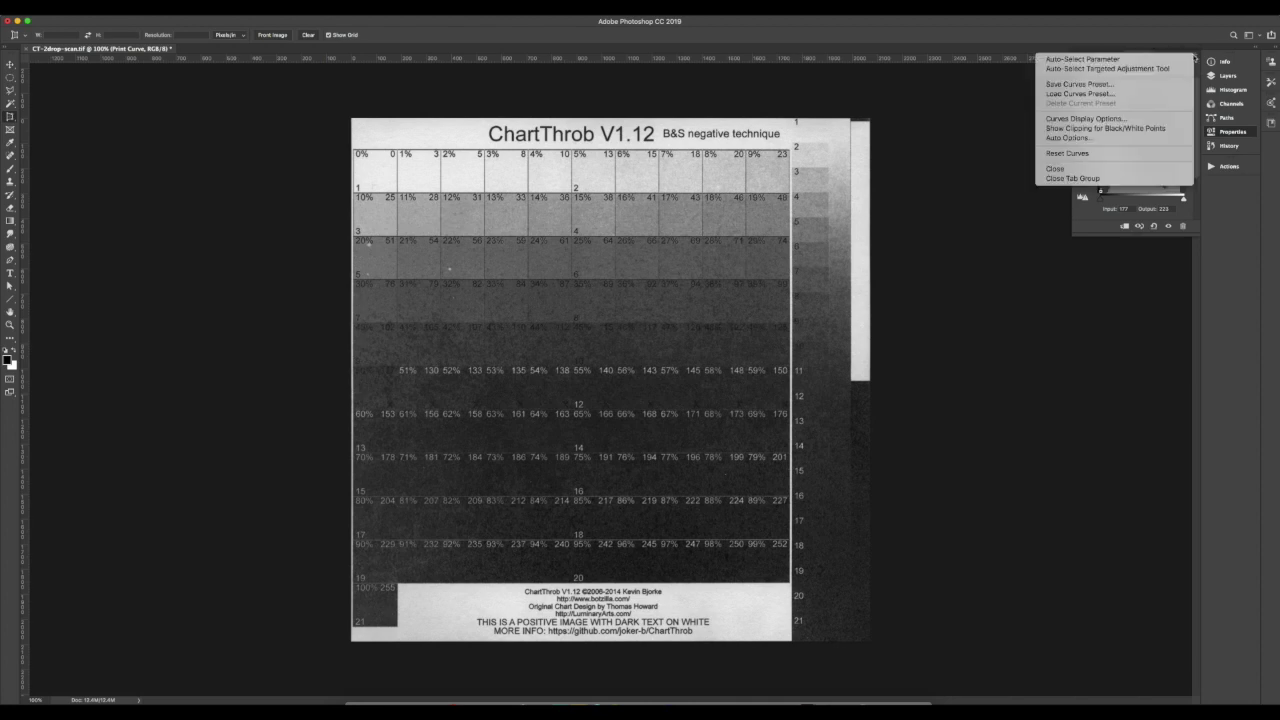
click(1147, 84)
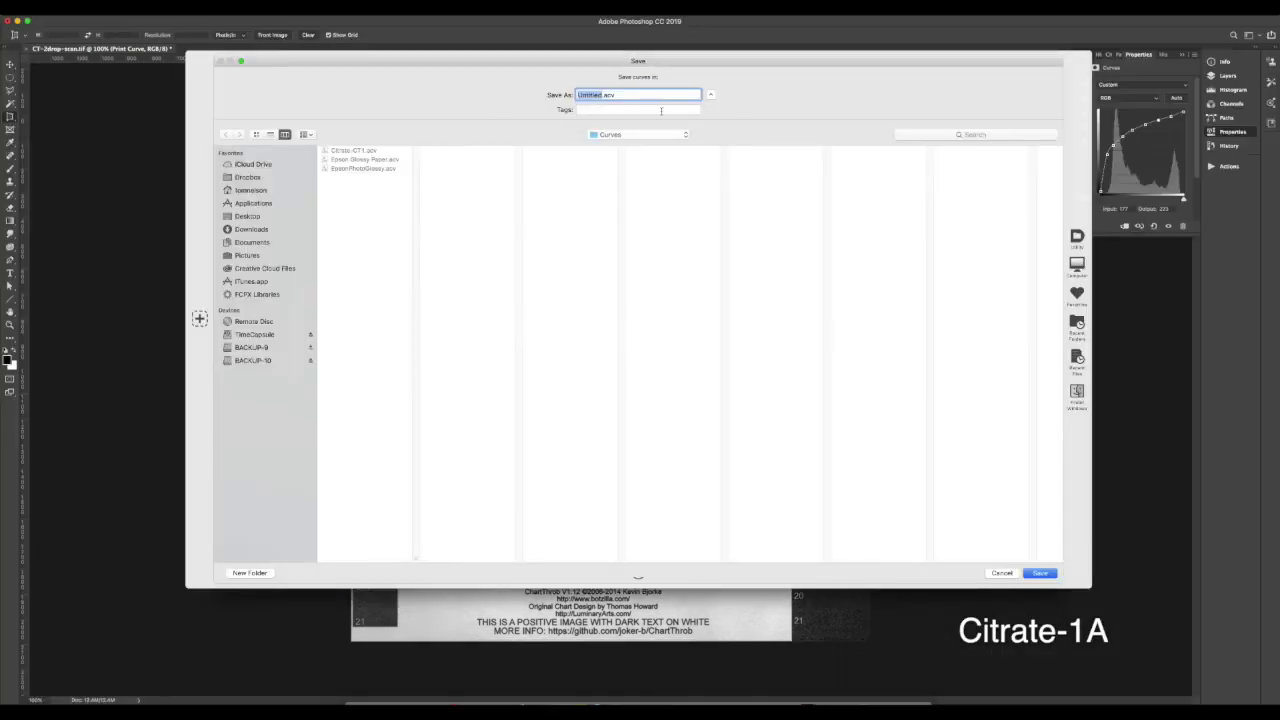
text(Citrate)
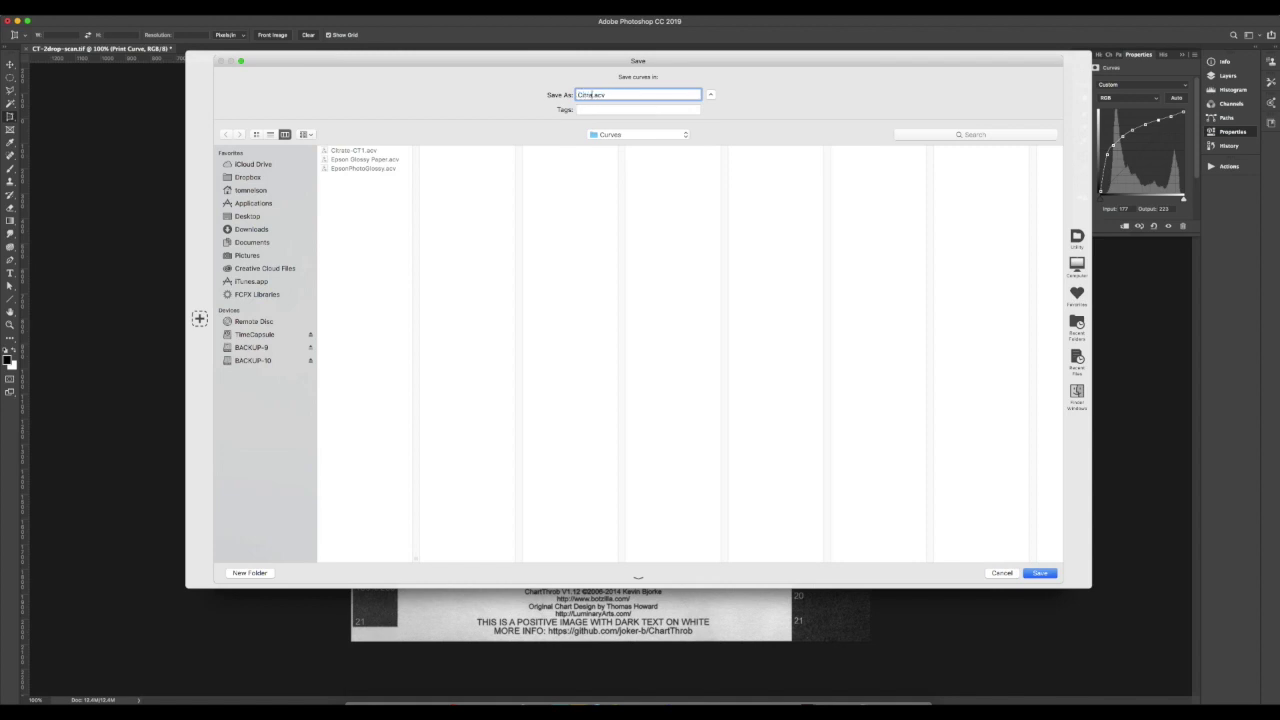
text(-1A)
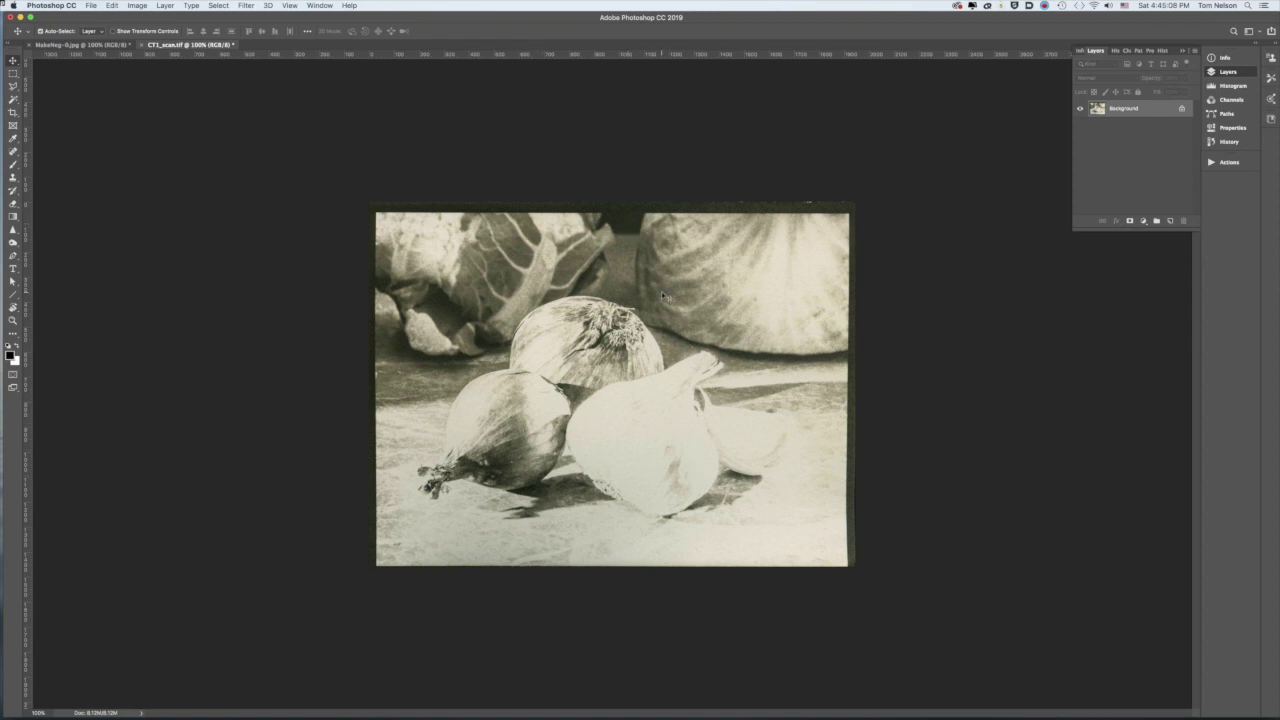
- Arrange MakeNeg-0.jpg and the scanned print in 2-up Vertical, with the scan active
click(84, 46)
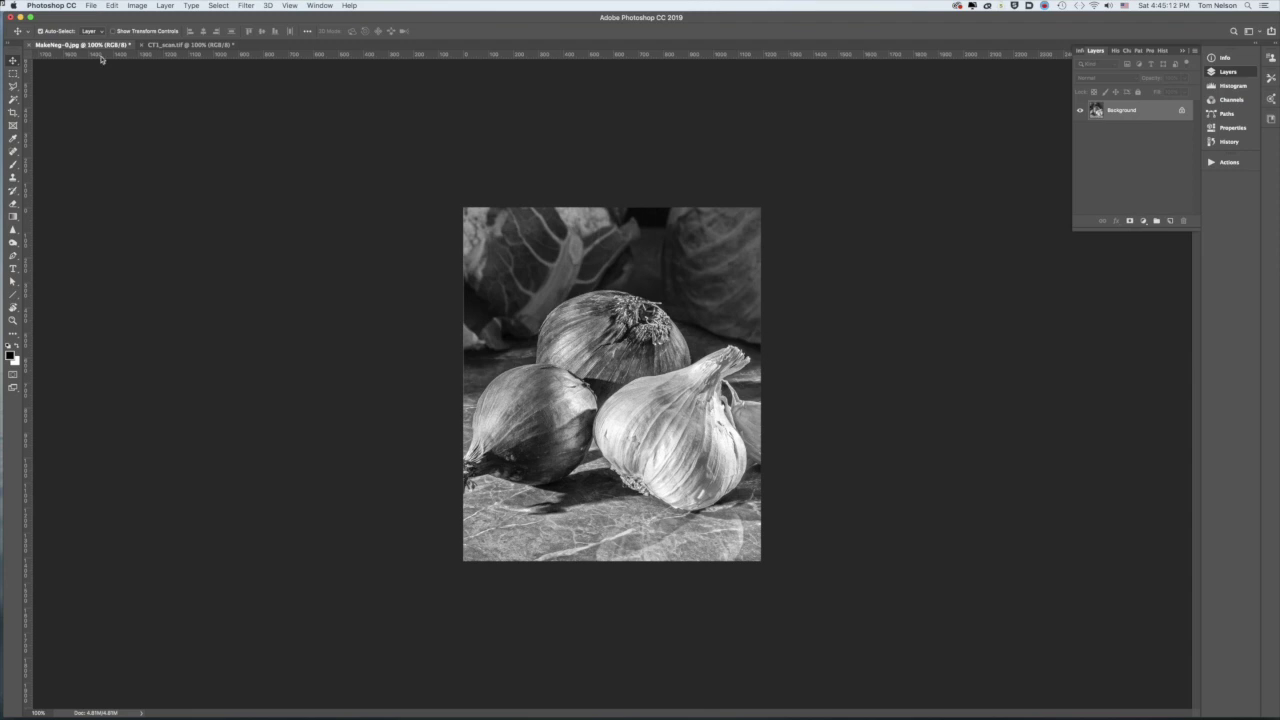
click(318, 6)
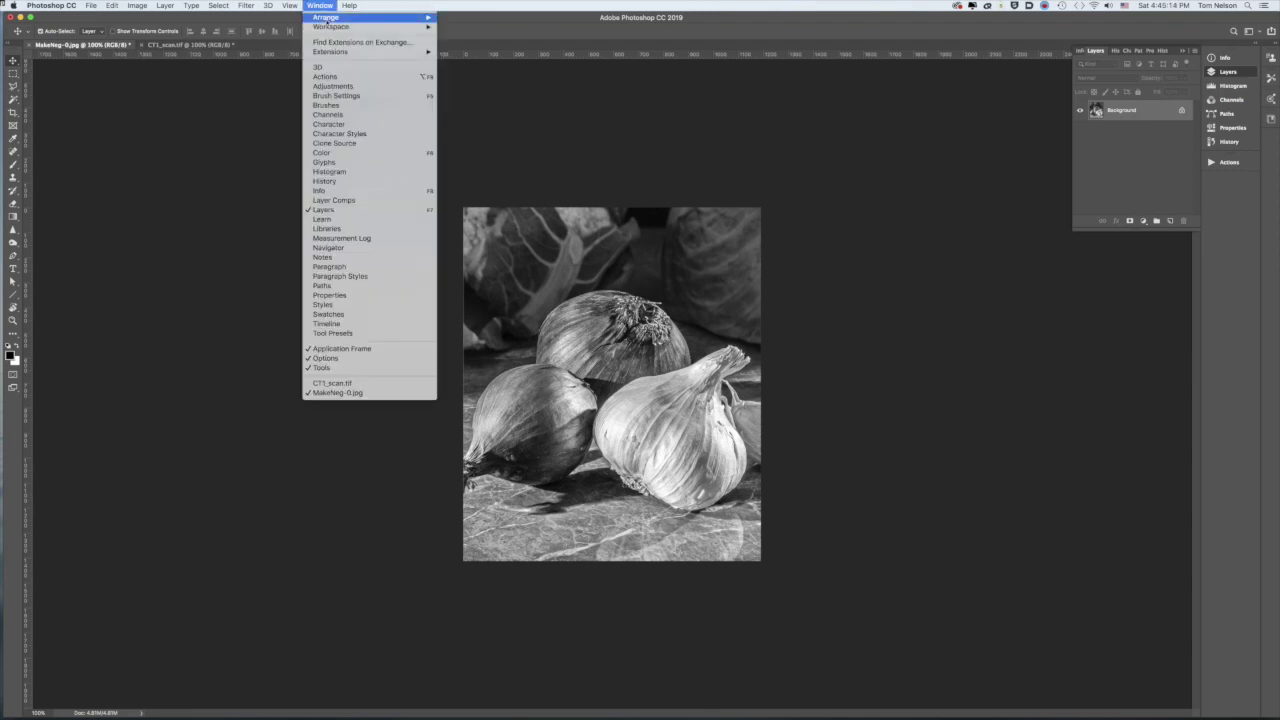
mouse_move(330, 17)
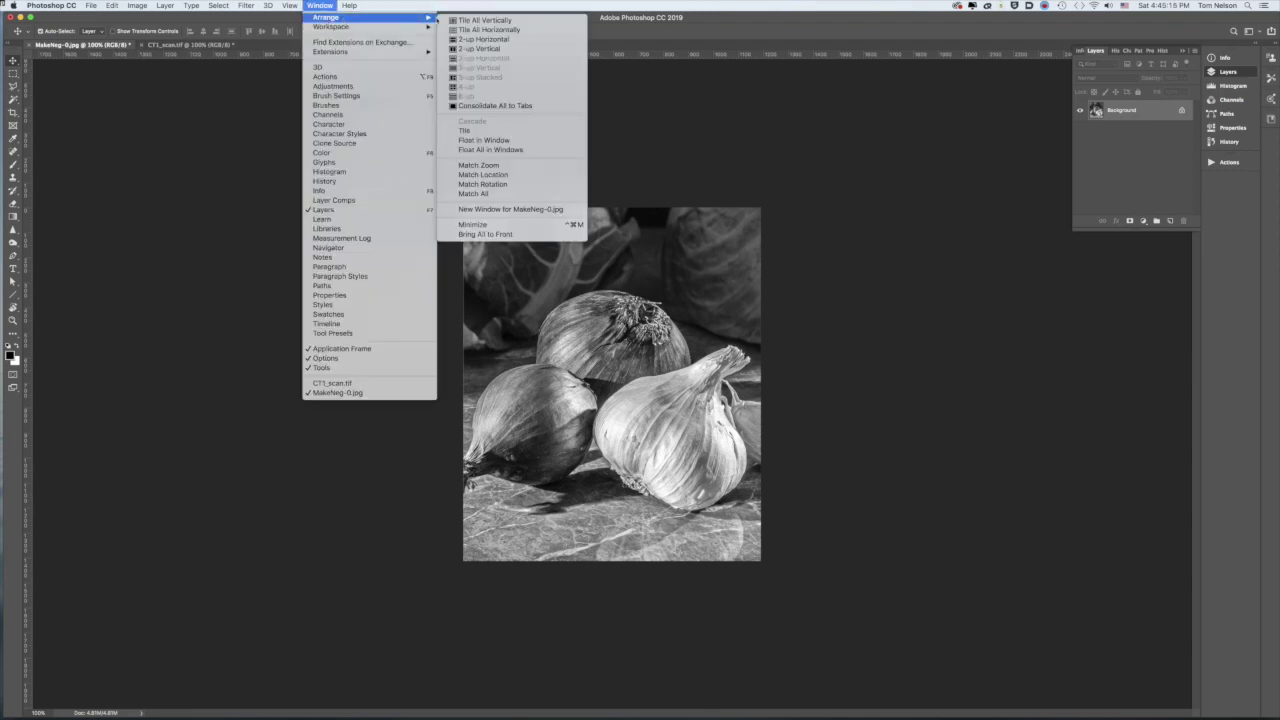
click(508, 49)
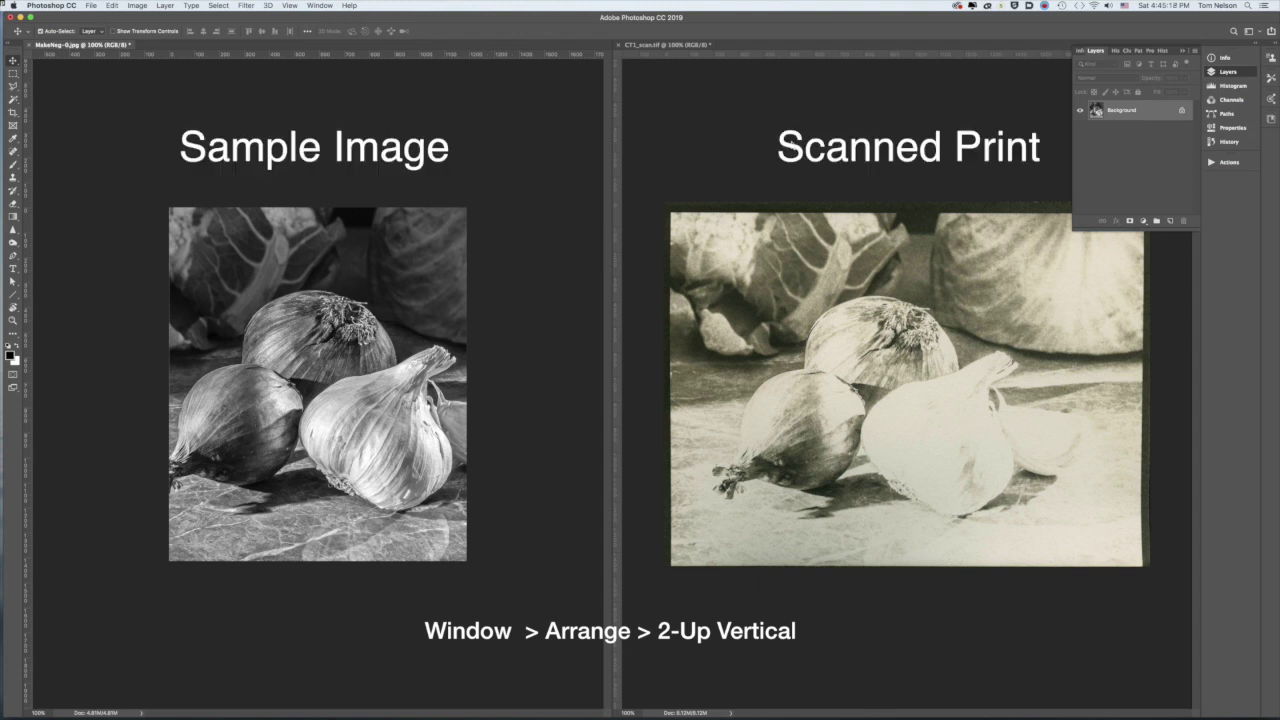
click(793, 145)
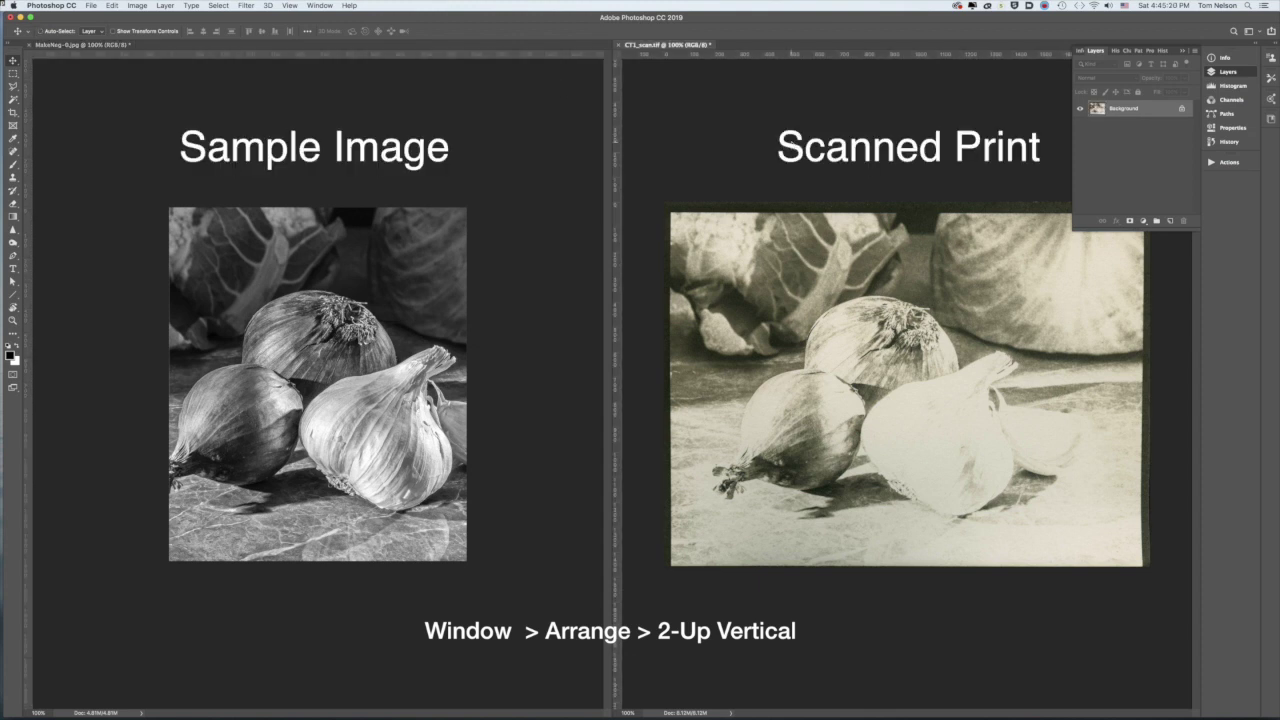
- Switch to the Eyedropper and back to the Move tool, then activate the sample image
click(137, 6)
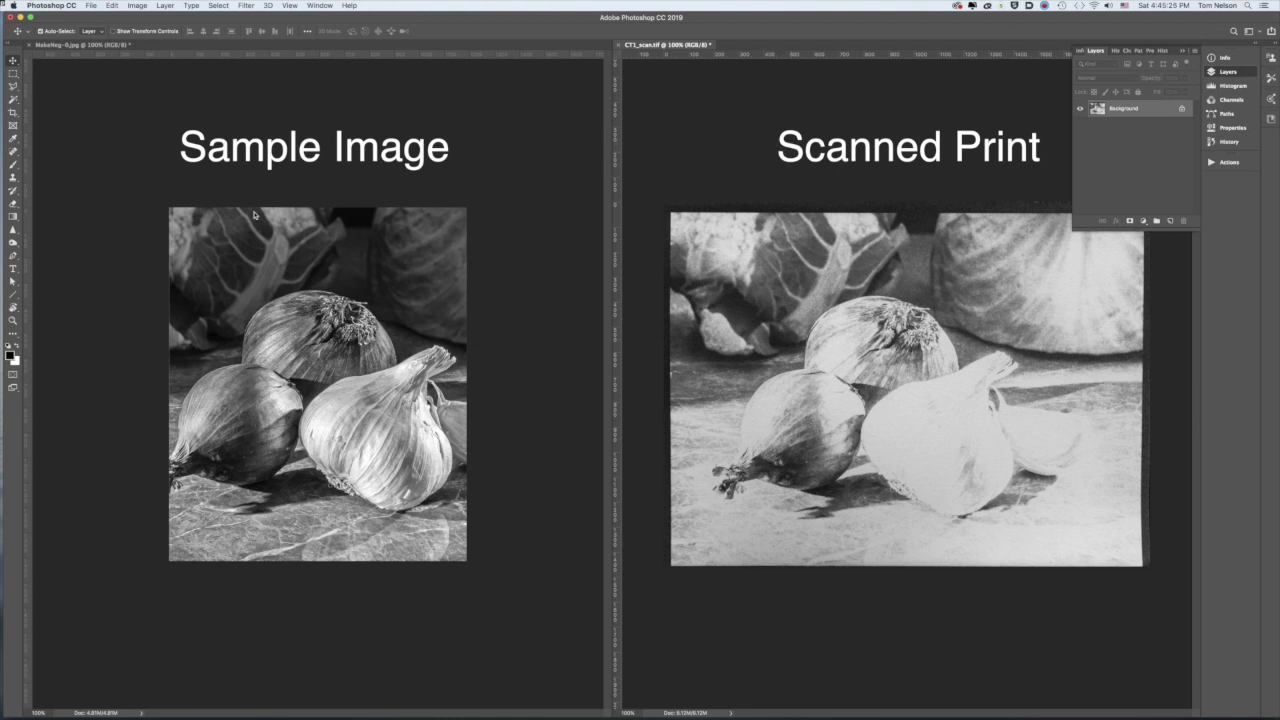
click(13, 139)
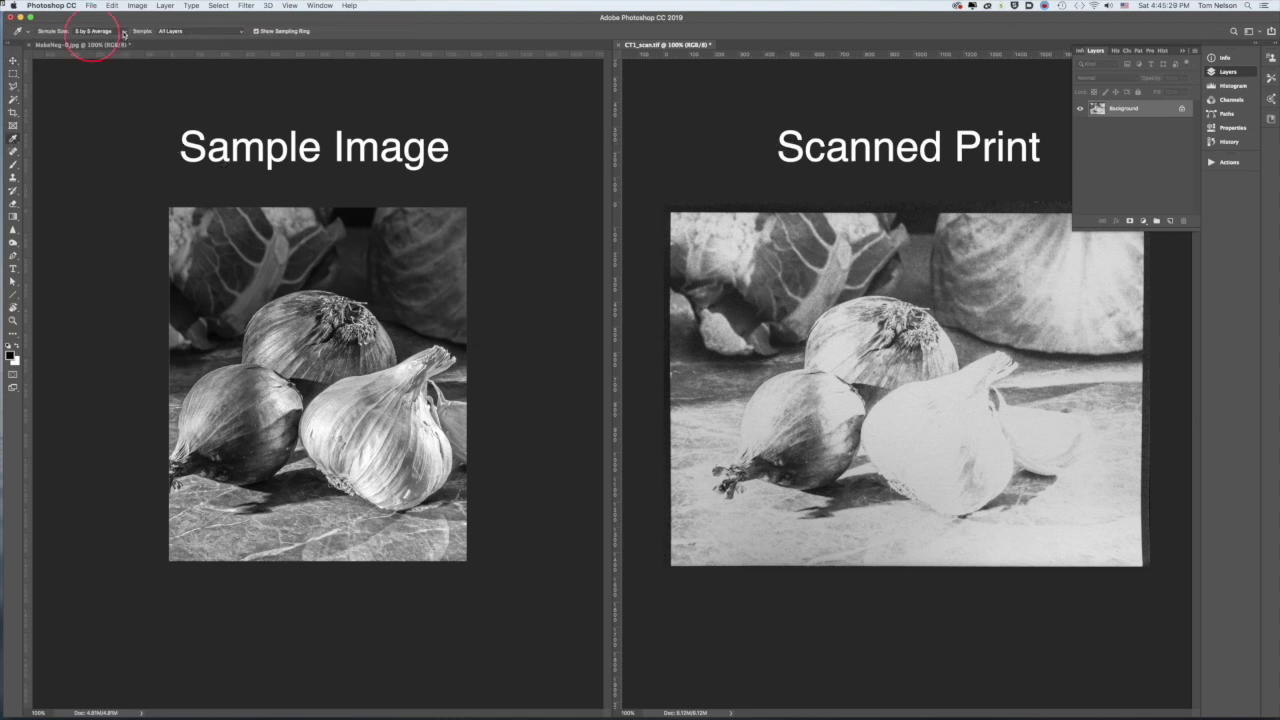
click(15, 62)
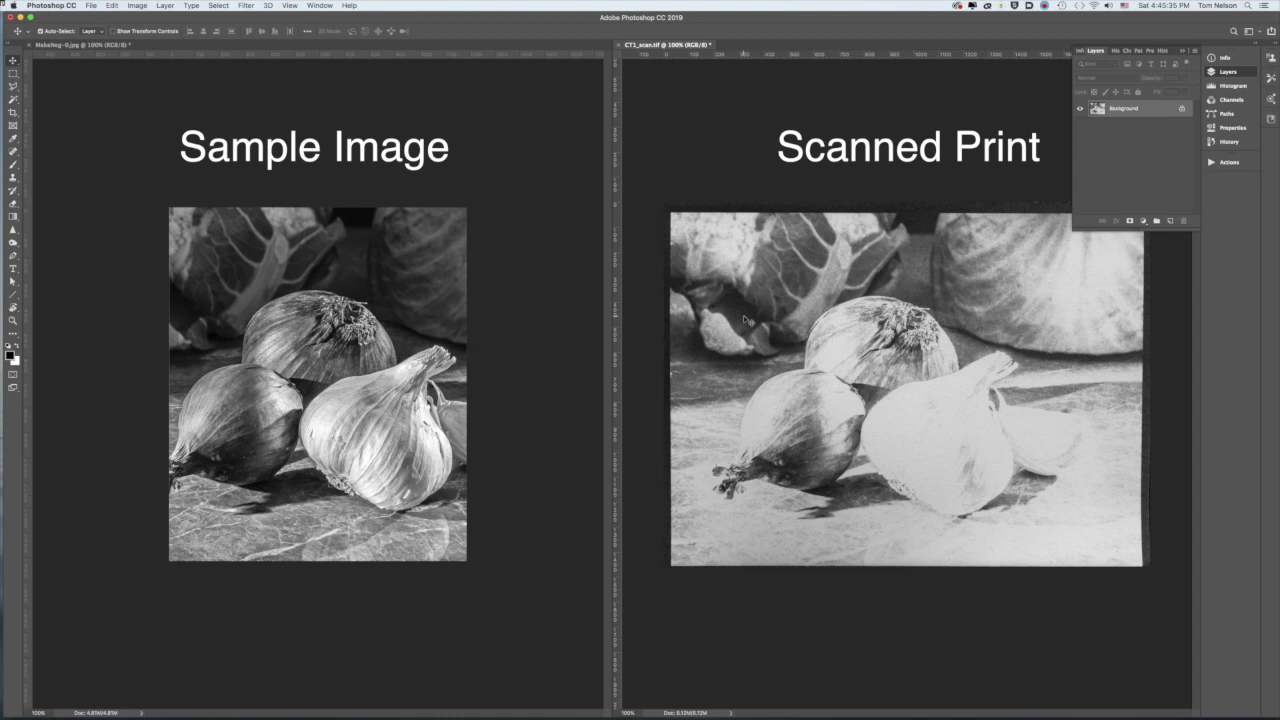
click(537, 337)
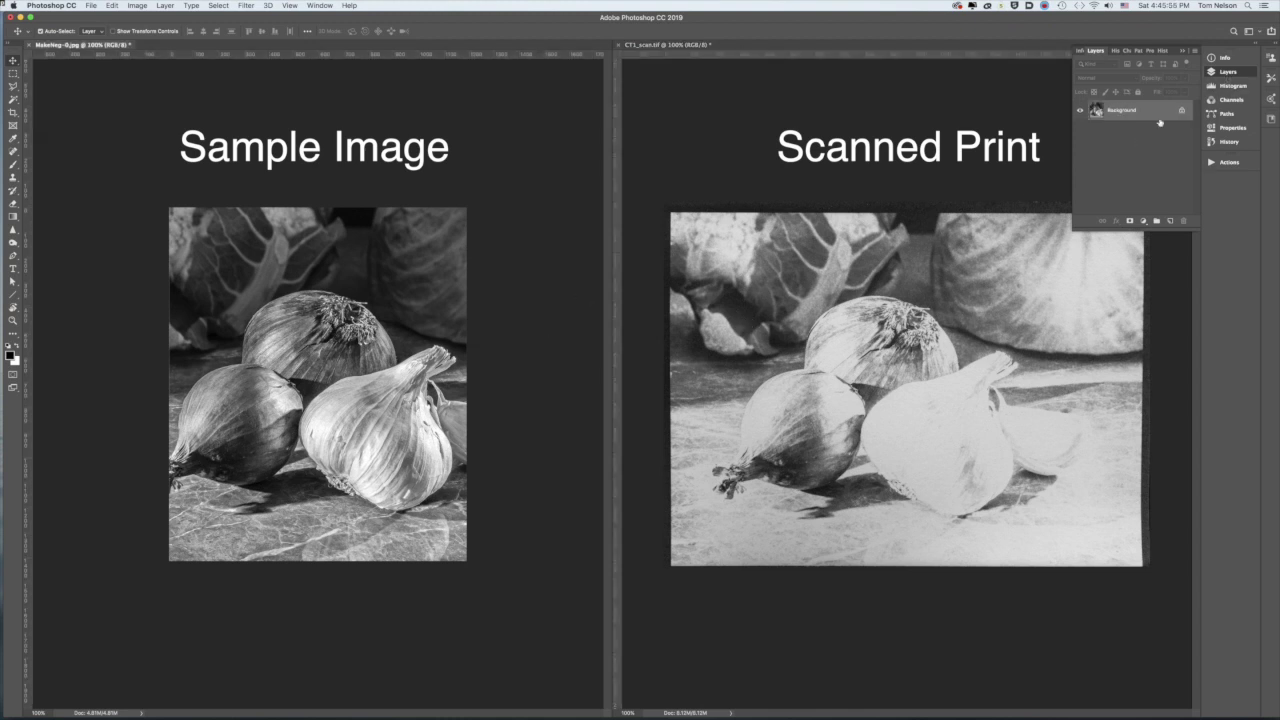
- Add a Curves adjustment layer to the sample image using a Citrate preset
click(1143, 220)
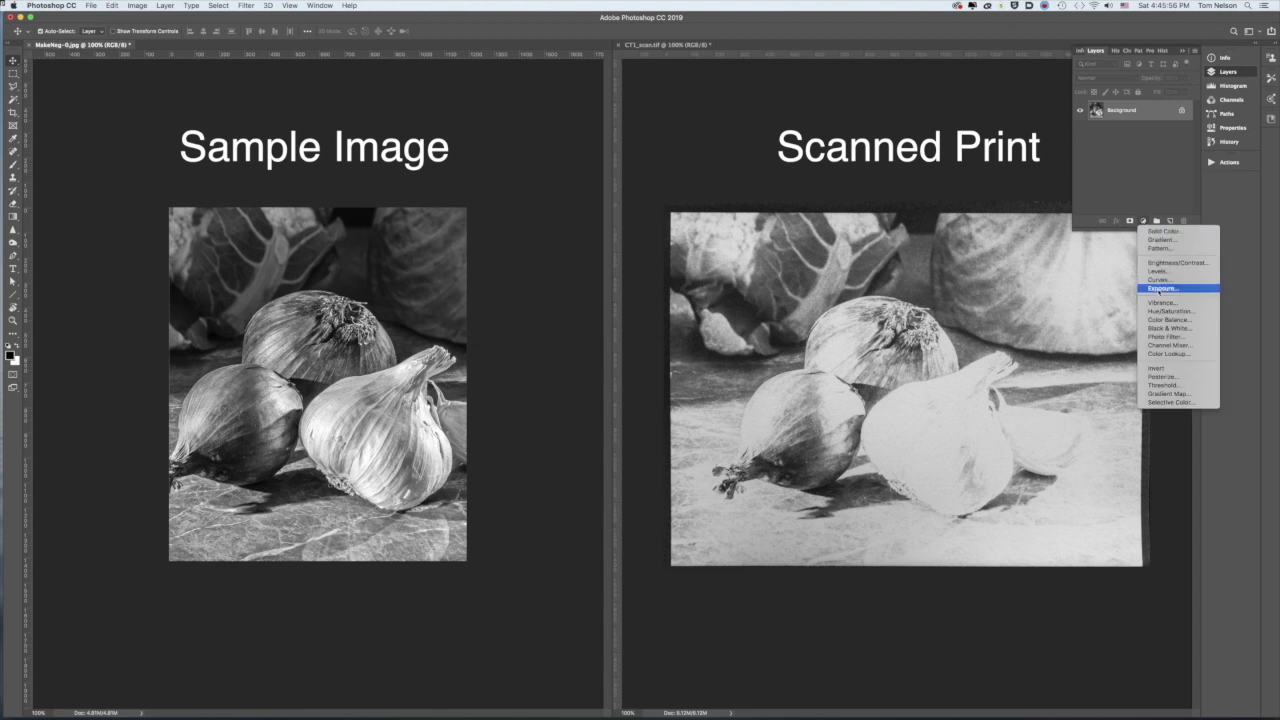
click(1159, 280)
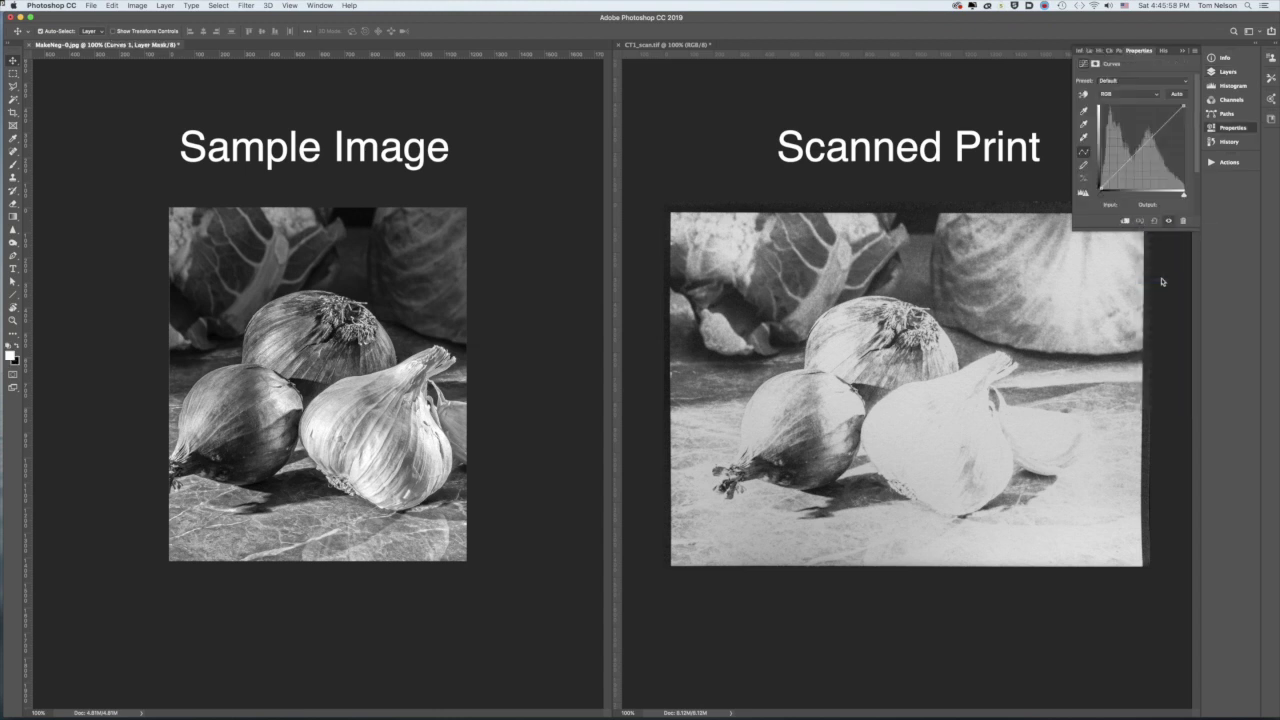
click(1186, 84)
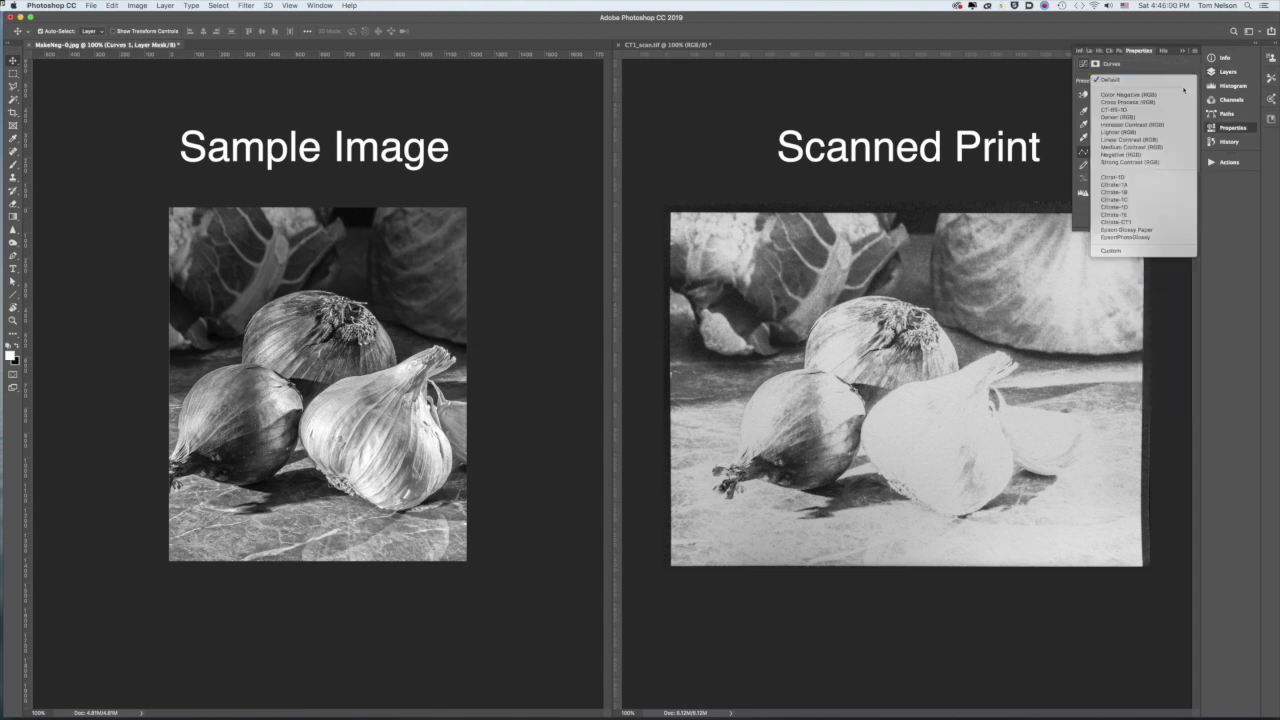
click(1140, 180)
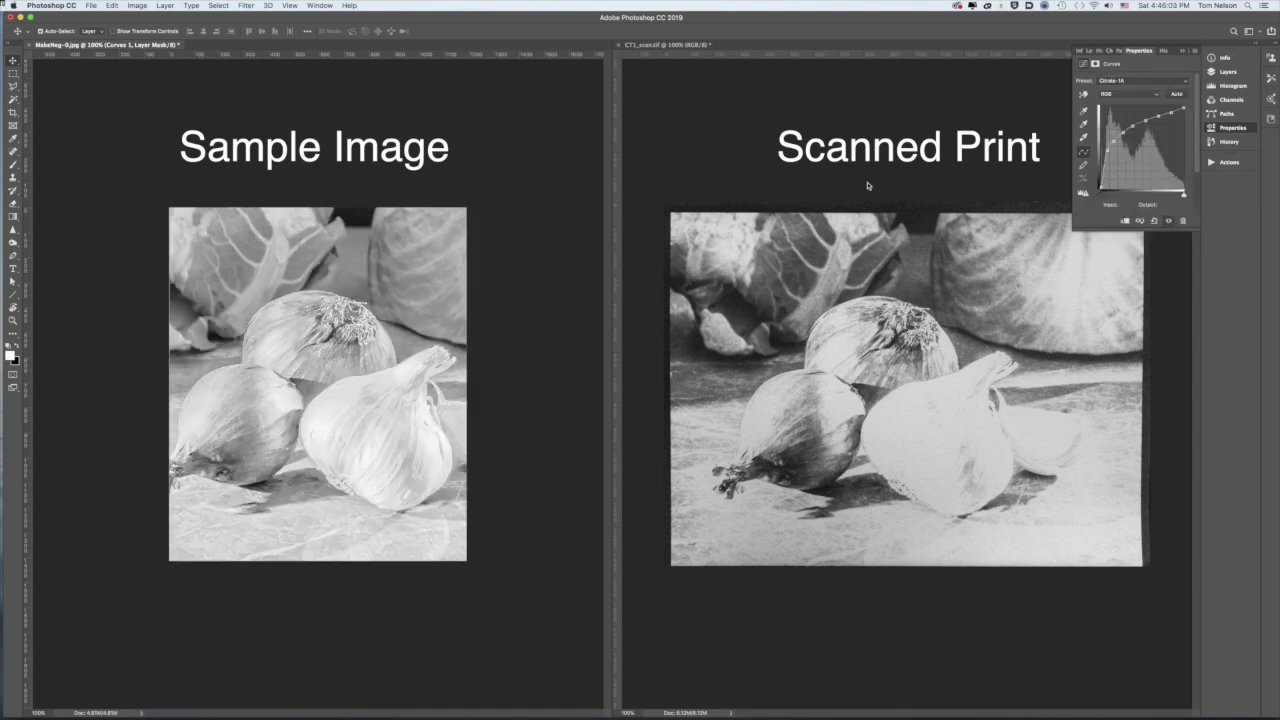
- Read the cabbage's tone in the scanned print from the Info panel, then show the sample's layers
click(640, 352)
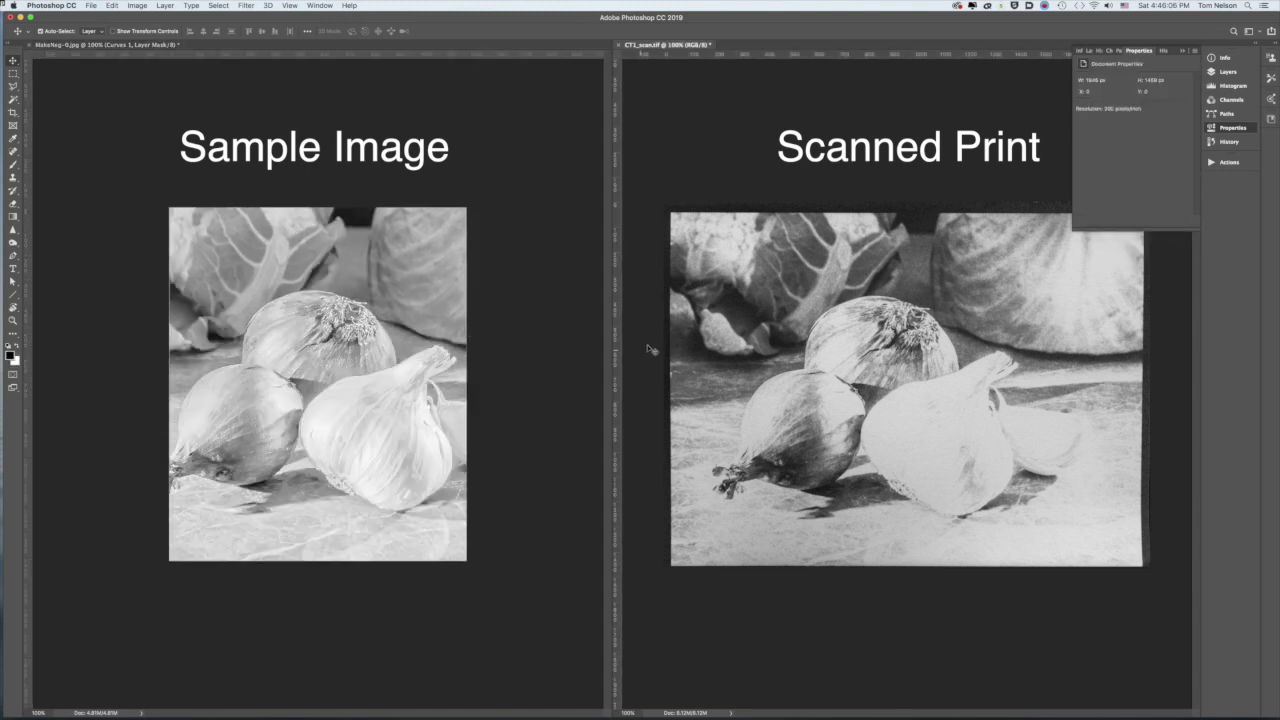
click(1247, 63)
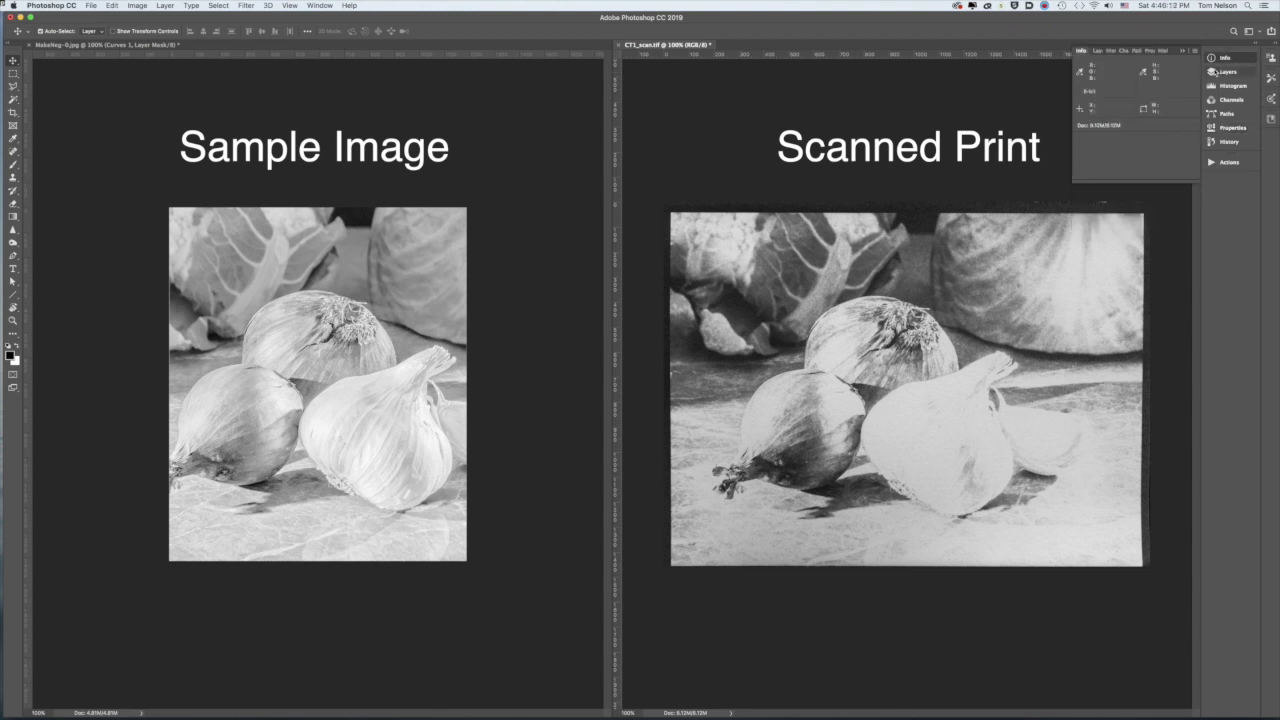
click(744, 318)
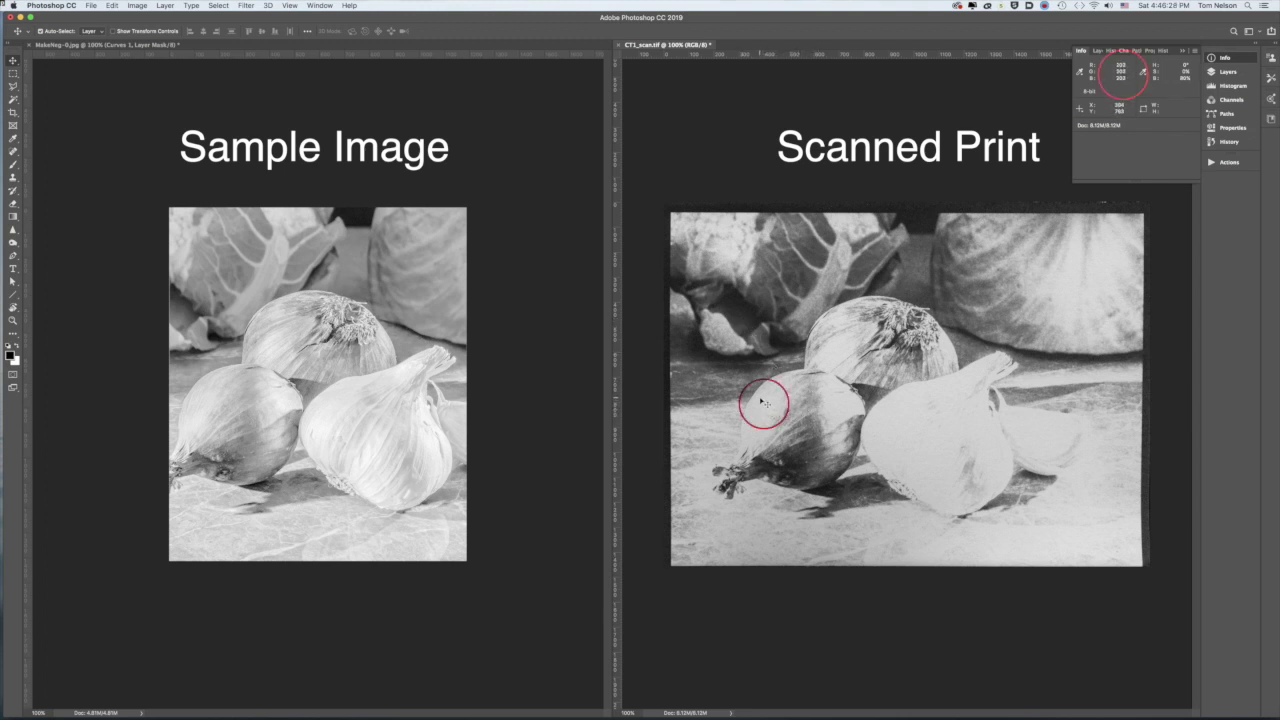
click(1225, 72)
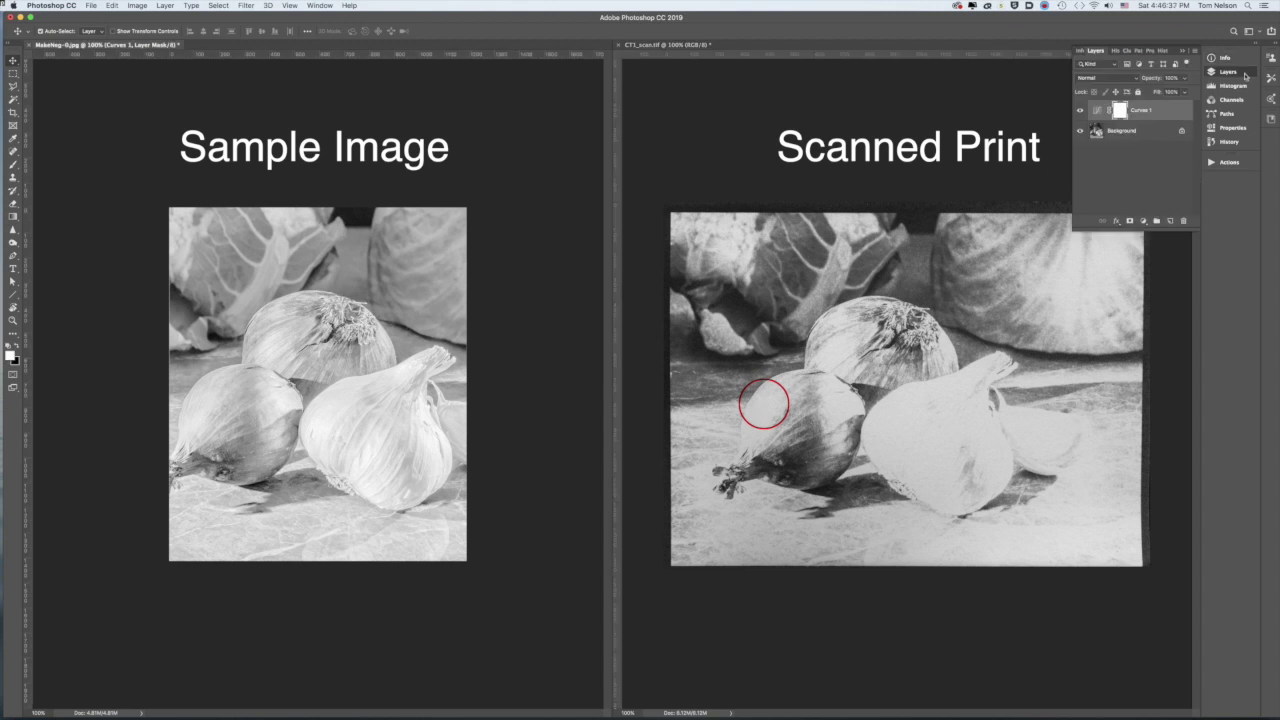
- Move the Curves 1 white point to Input 216, Output 234 and sample a tone
double_click(1097, 111)
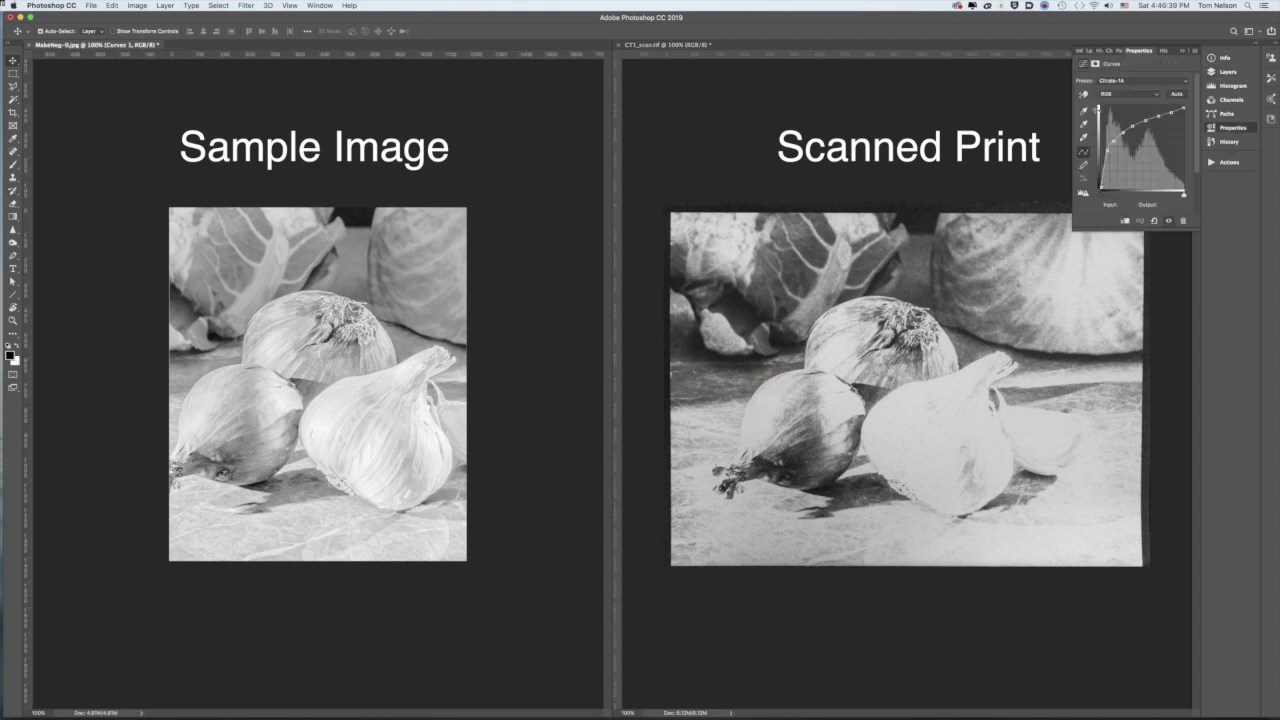
drag(1186, 107, 1110, 155)
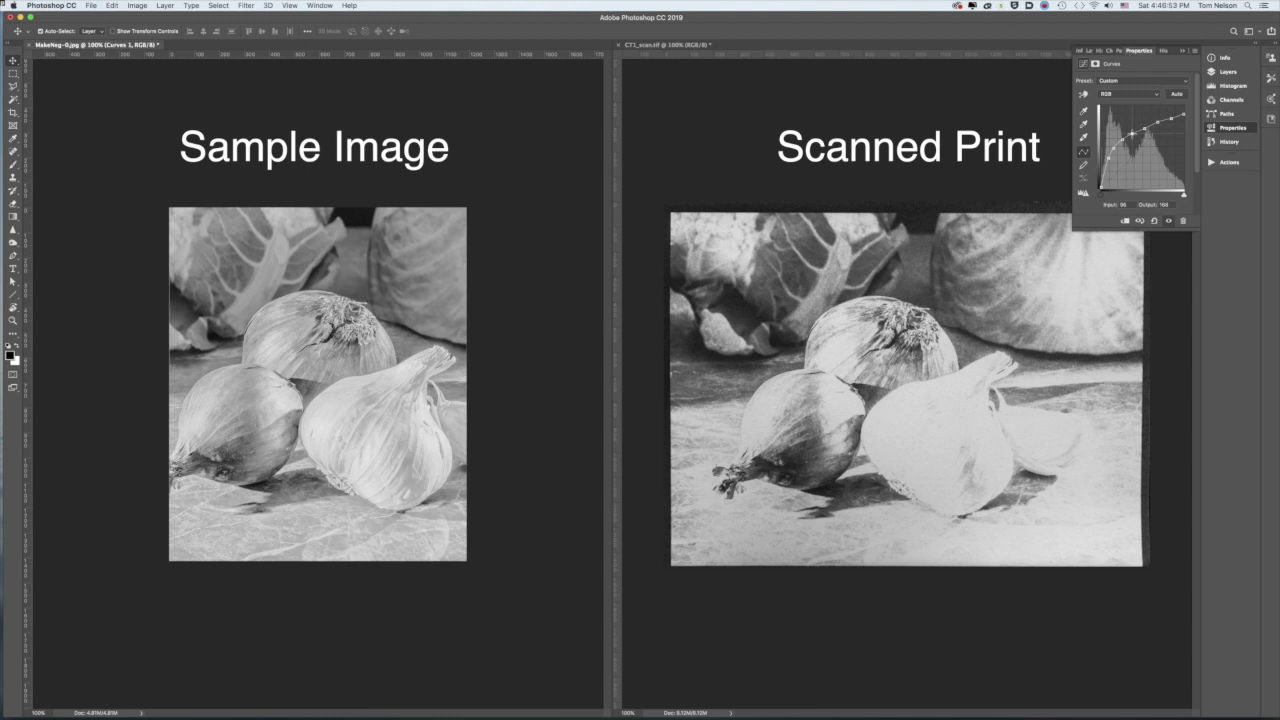
click(1242, 58)
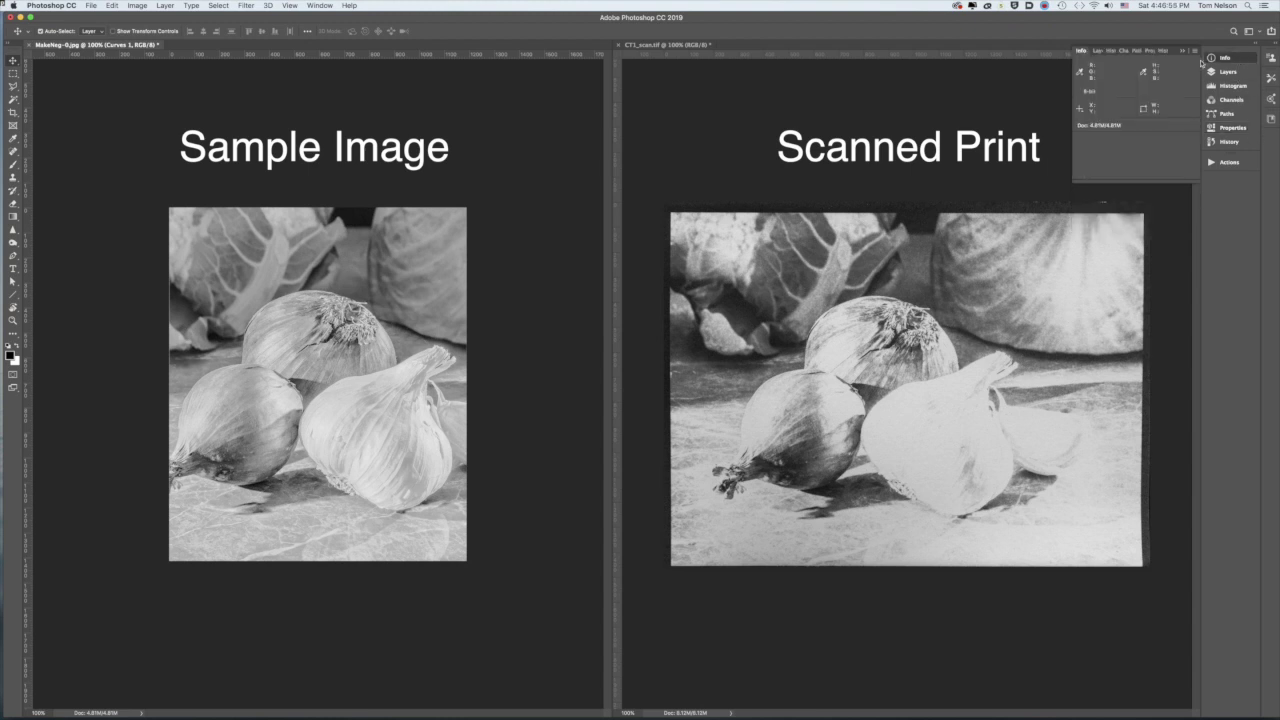
click(357, 240)
- Temporarily merge the curve to read the garlic bulb's tone, then undo and reopen Curves 1
key(super+e)
click(325, 430)
click(1228, 72)
key(super+z)
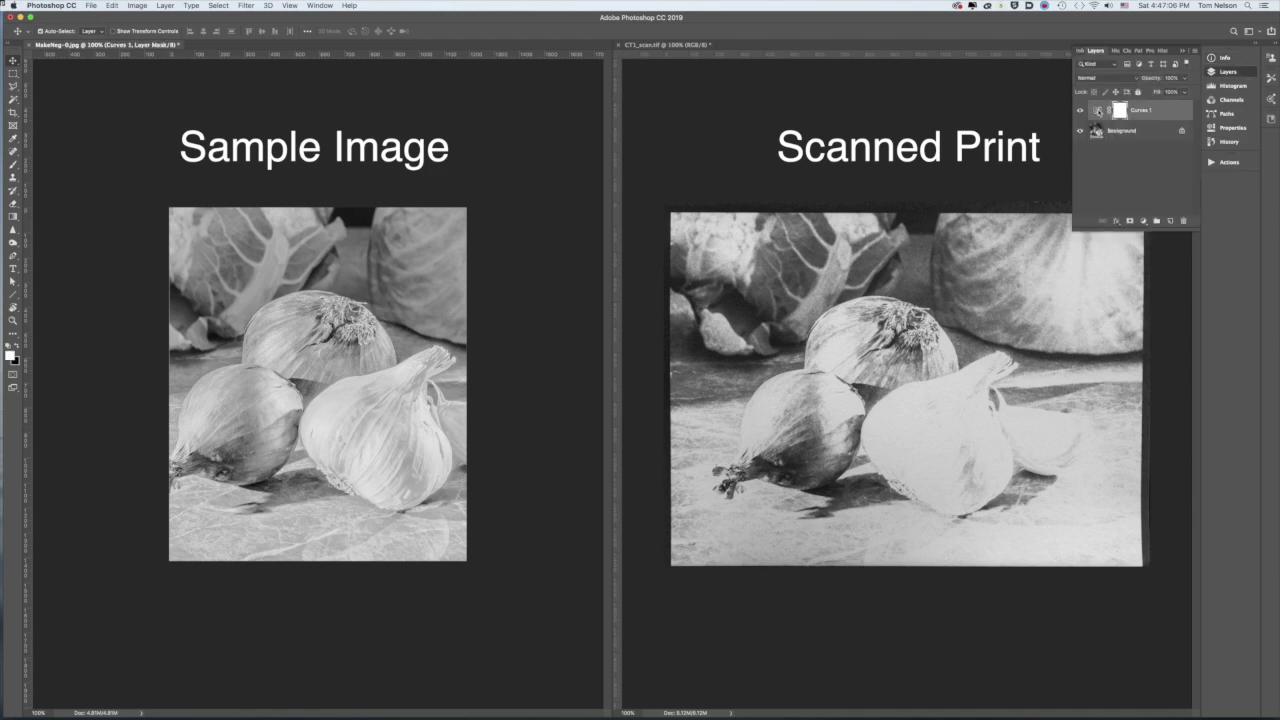
double_click(1097, 110)
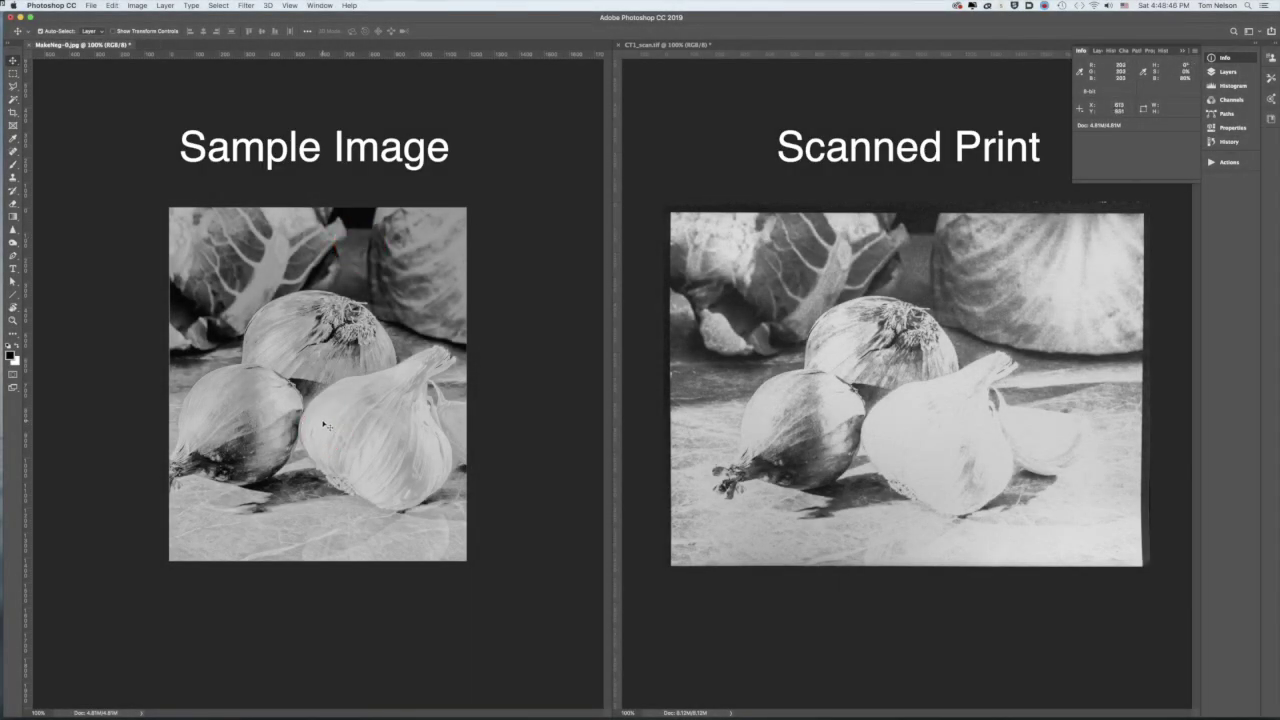
- Reopen the Curves 1 settings and its Properties menu to save the Citrate-1D preset
click(1234, 76)
double_click(1098, 113)
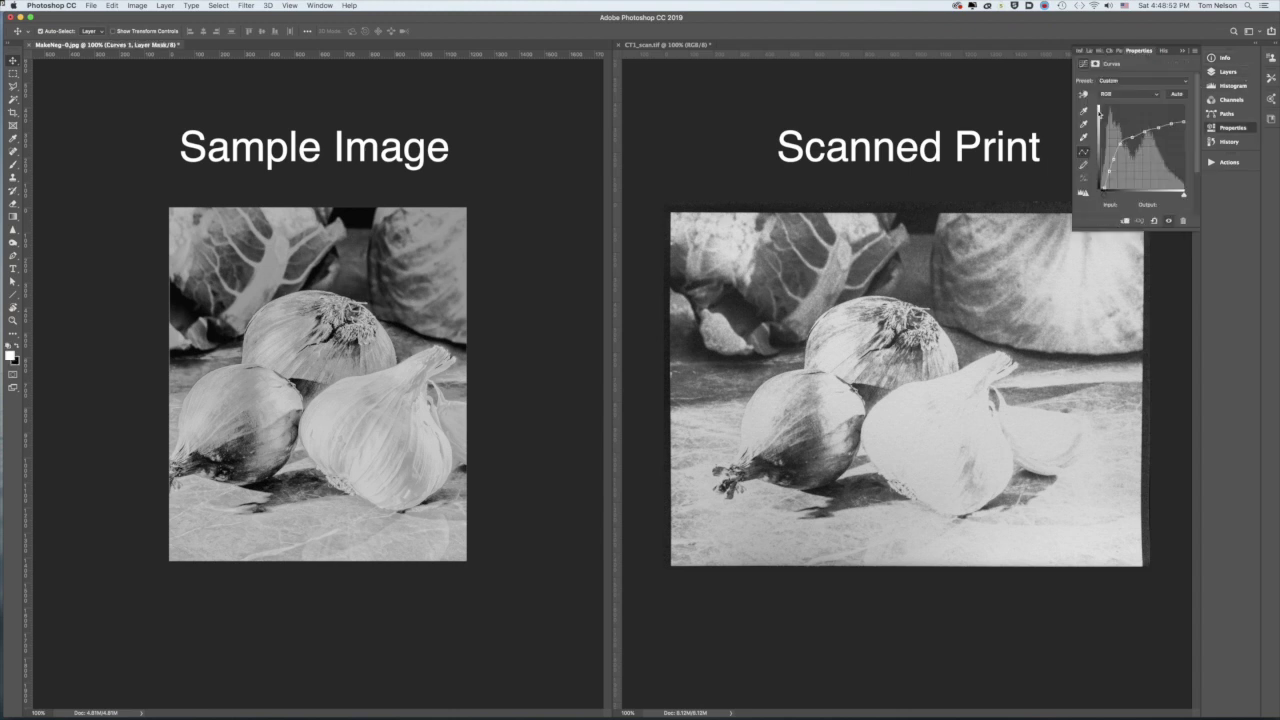
click(1195, 52)
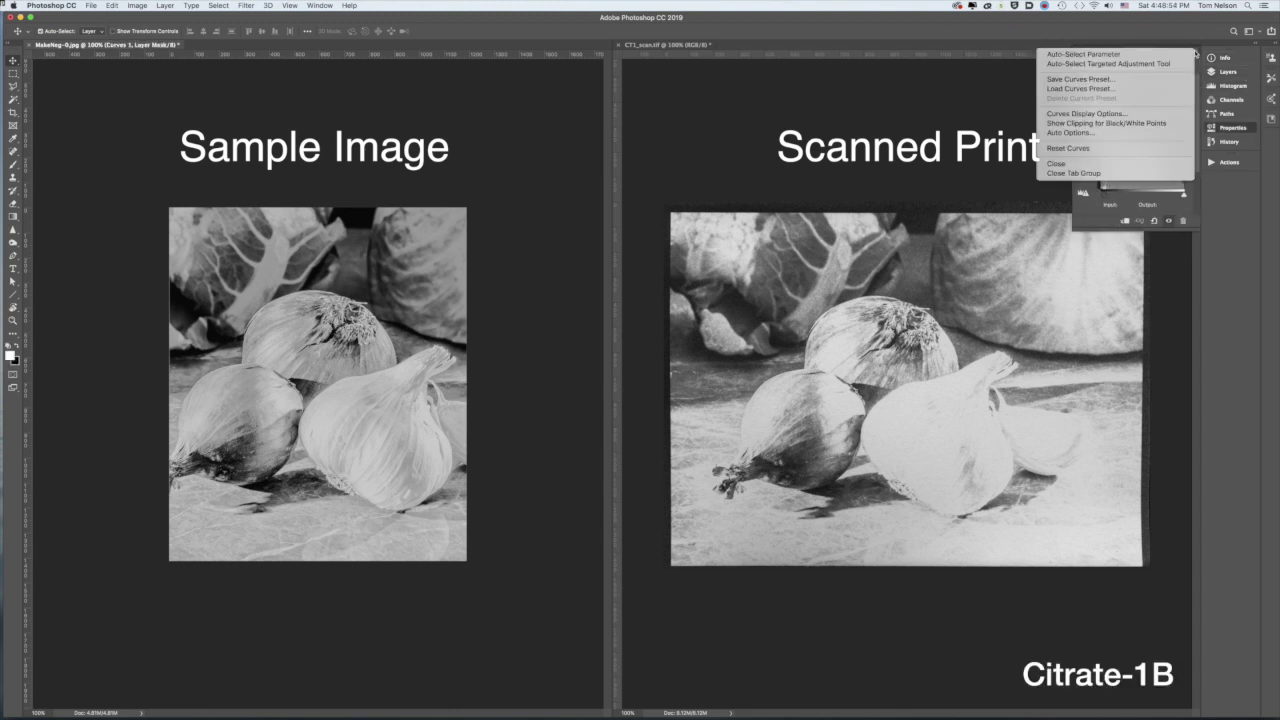